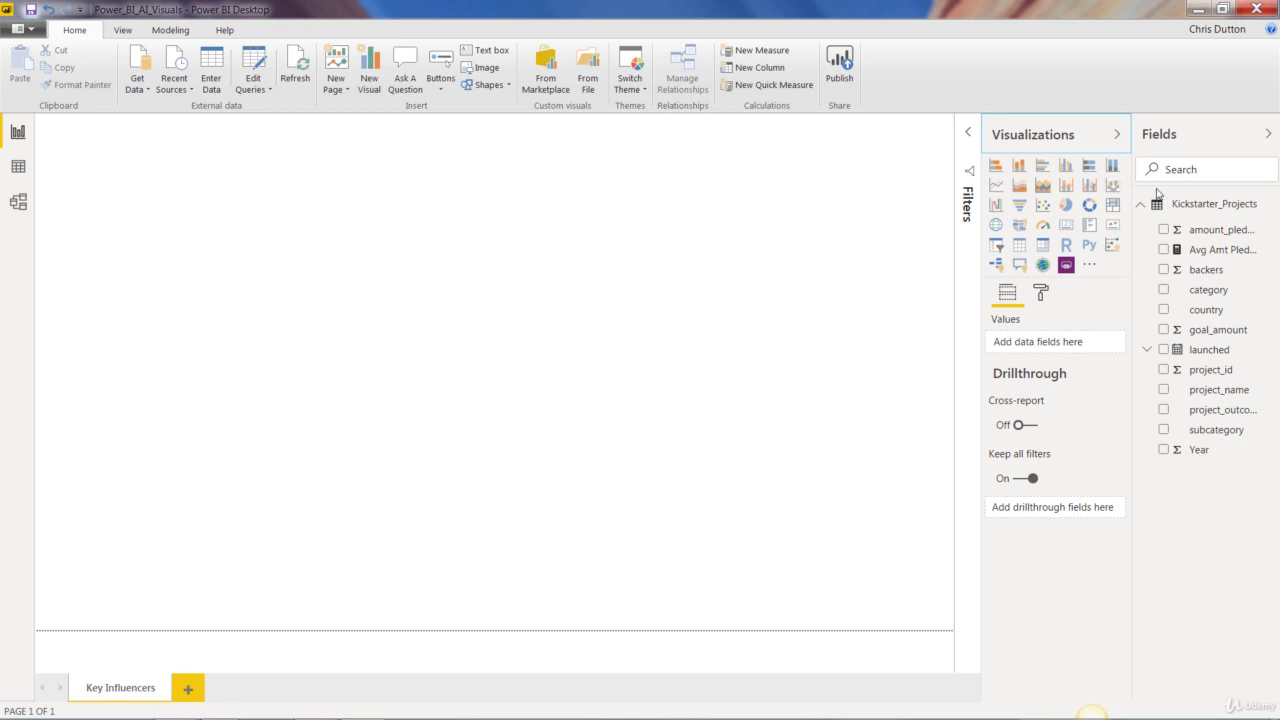
Display the 43,805 rows of the Kickstarter_Projects table in Data view
mouse_move(1219, 209)
click(18, 167)
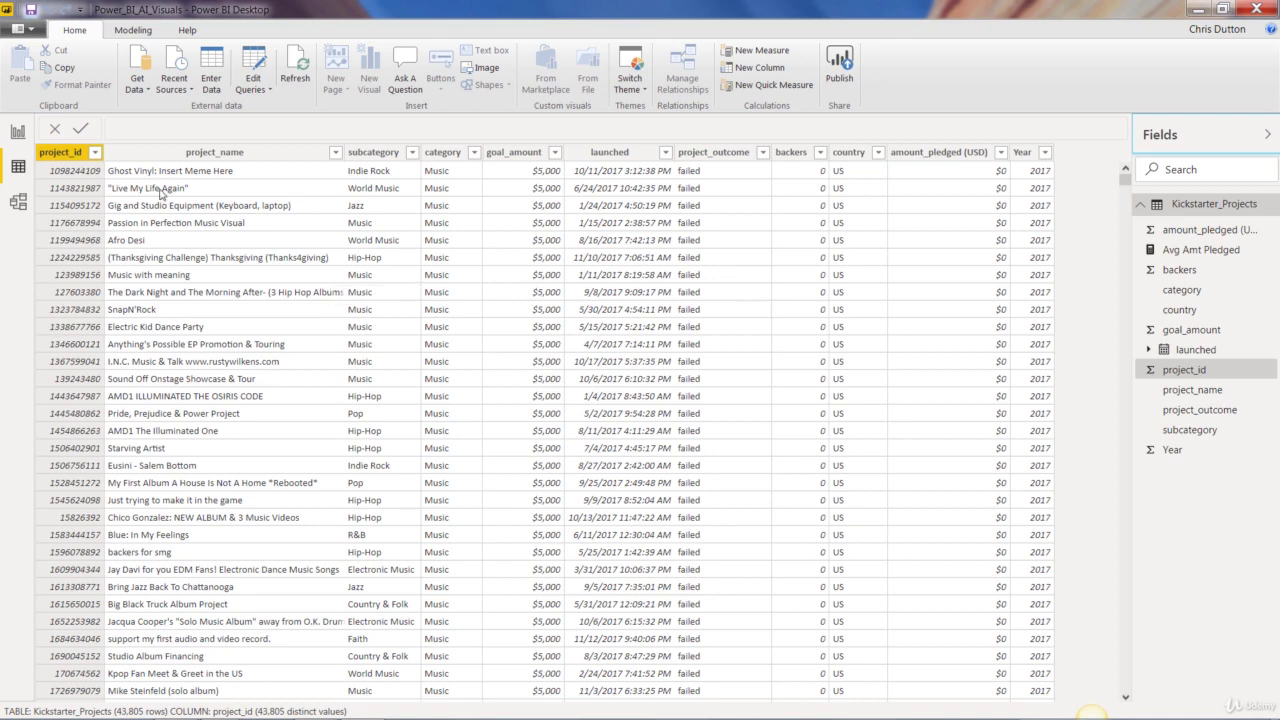
click(222, 152)
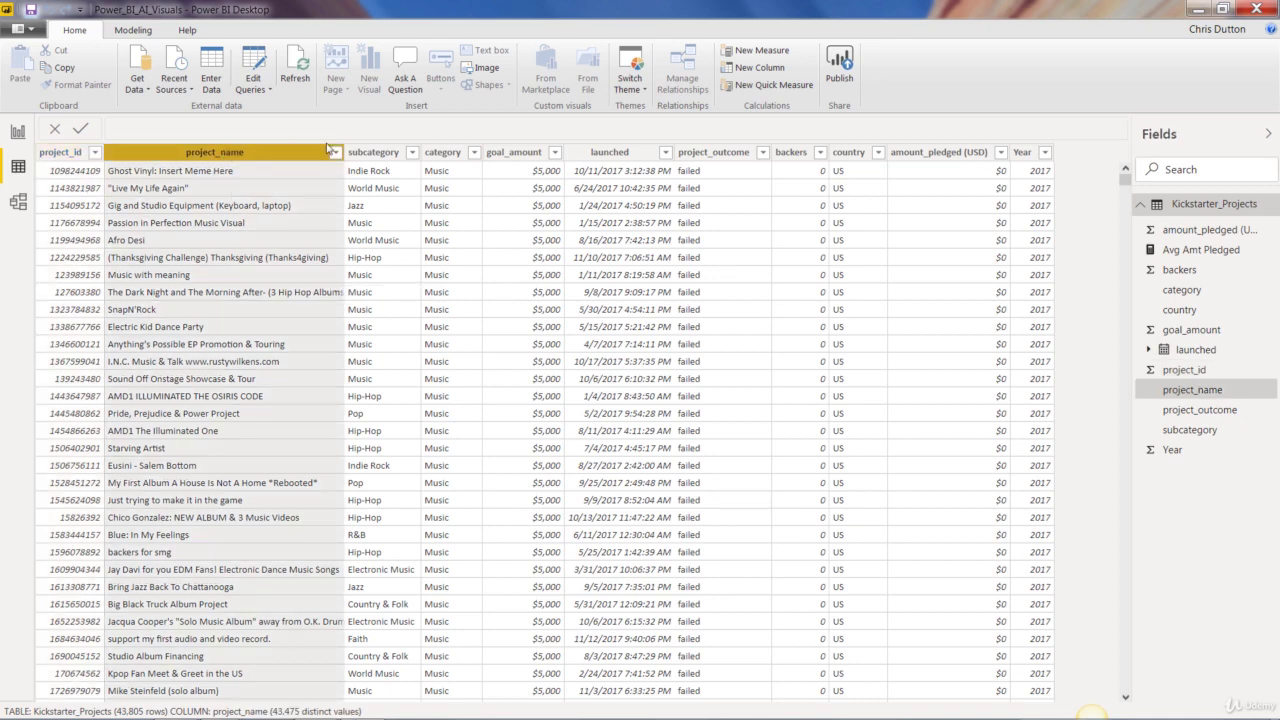
click(373, 152)
click(441, 153)
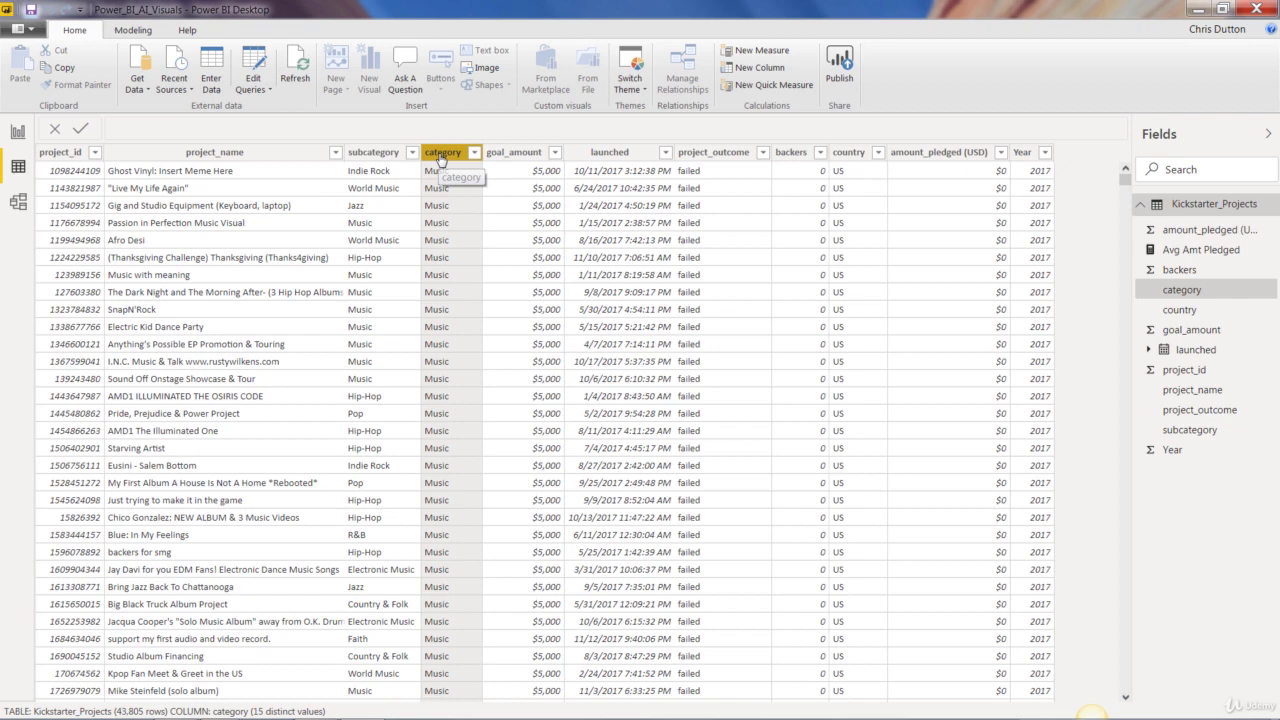
click(533, 154)
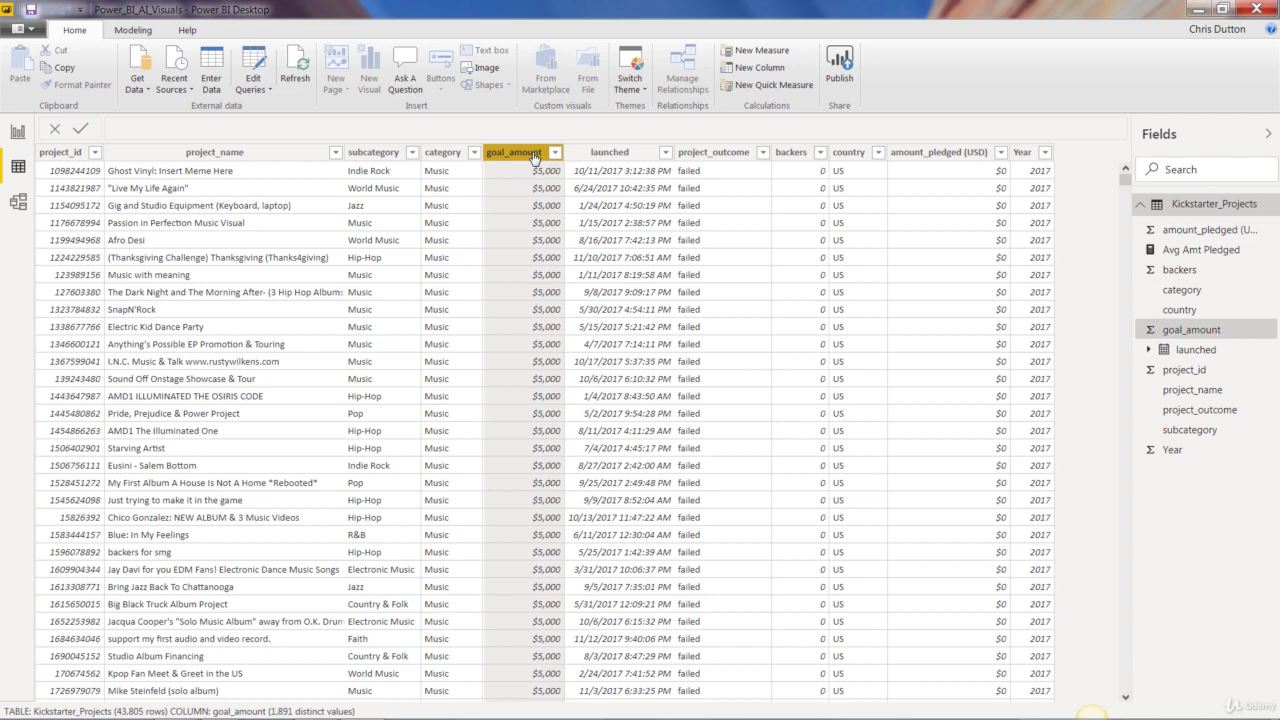
click(608, 153)
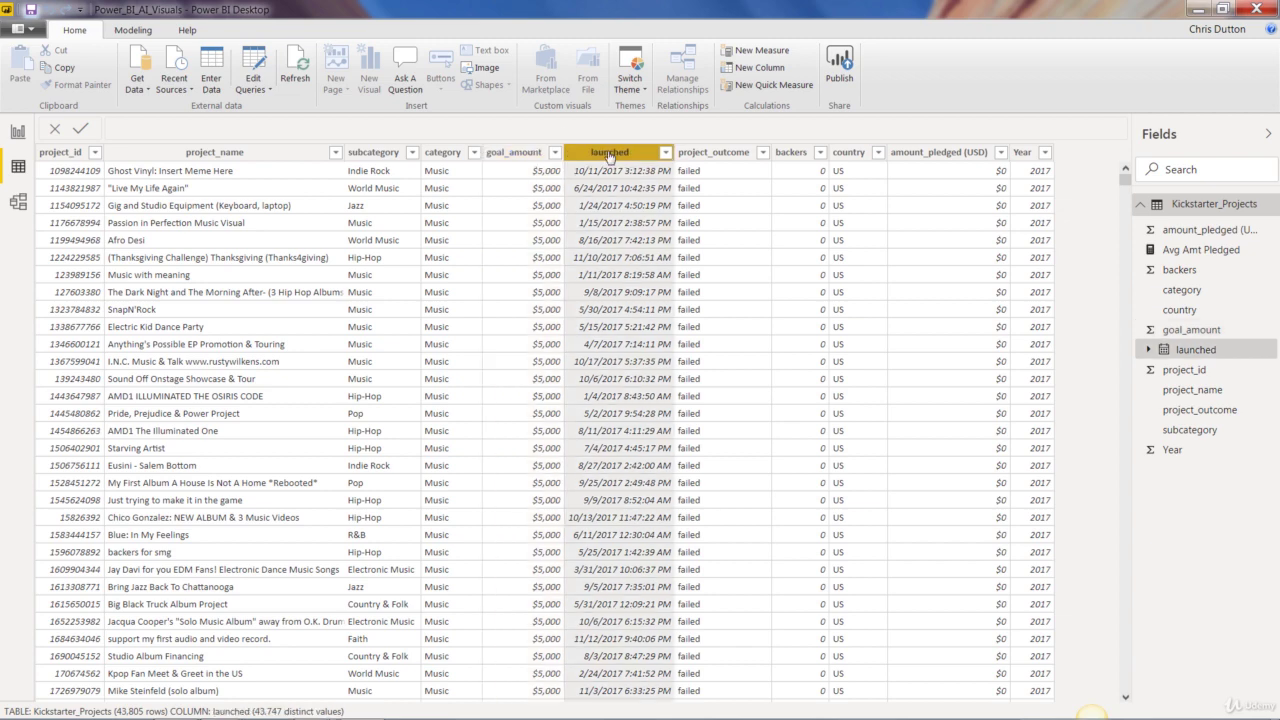
click(724, 155)
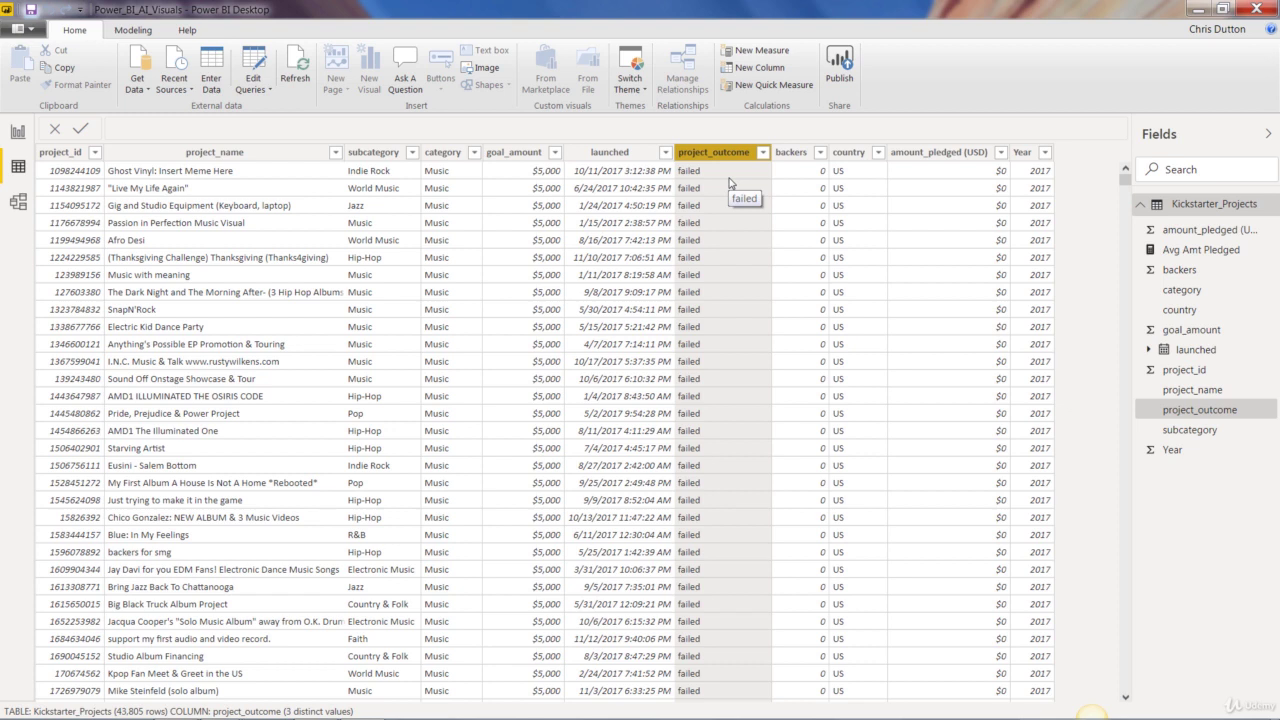
click(790, 158)
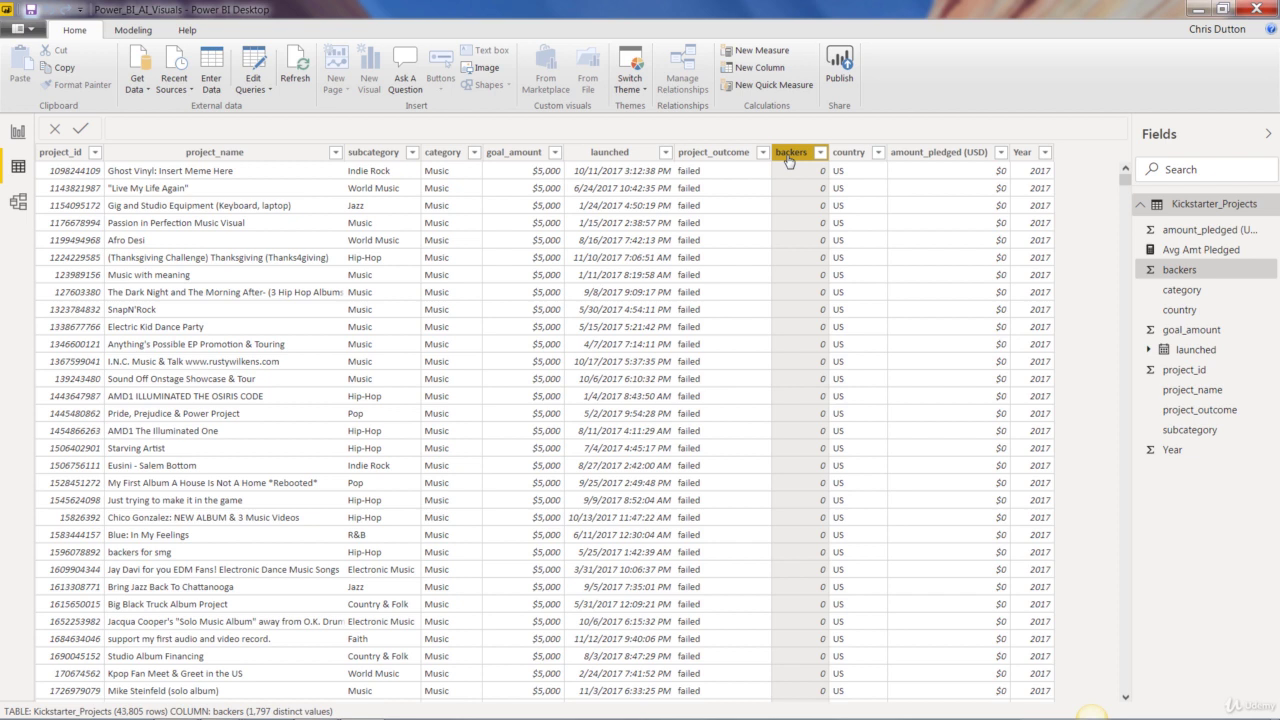
click(848, 156)
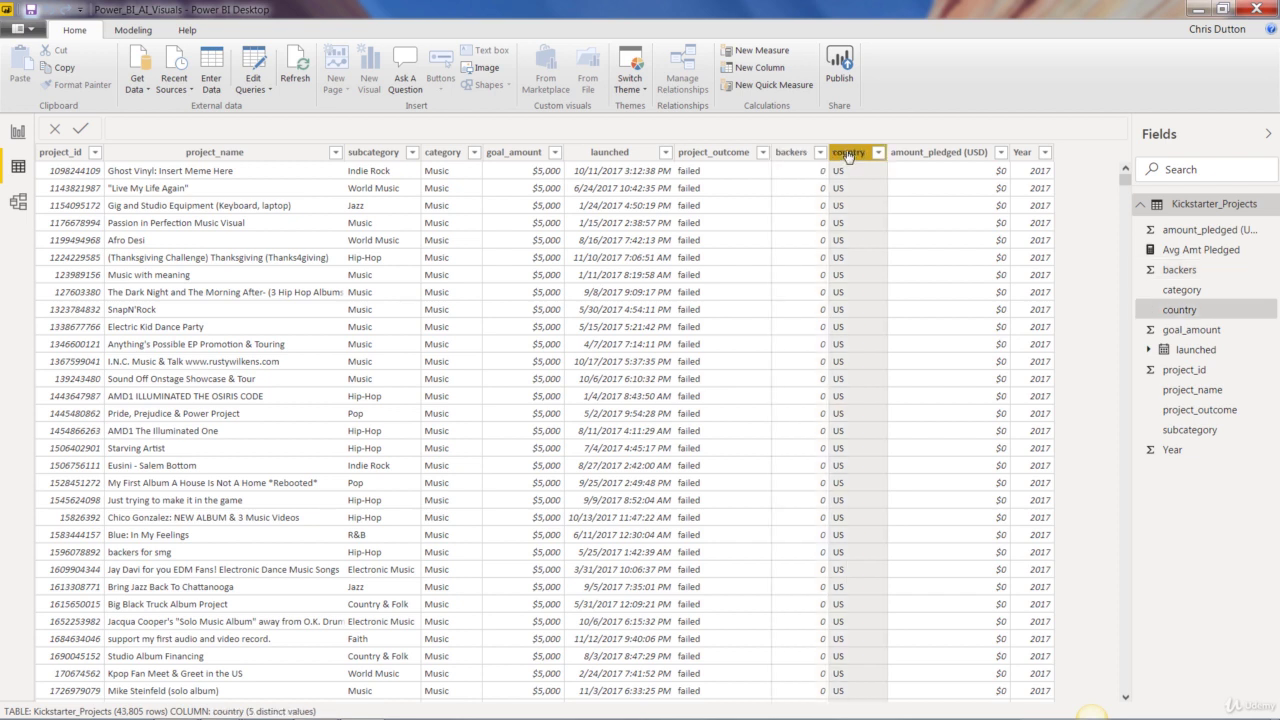
click(945, 155)
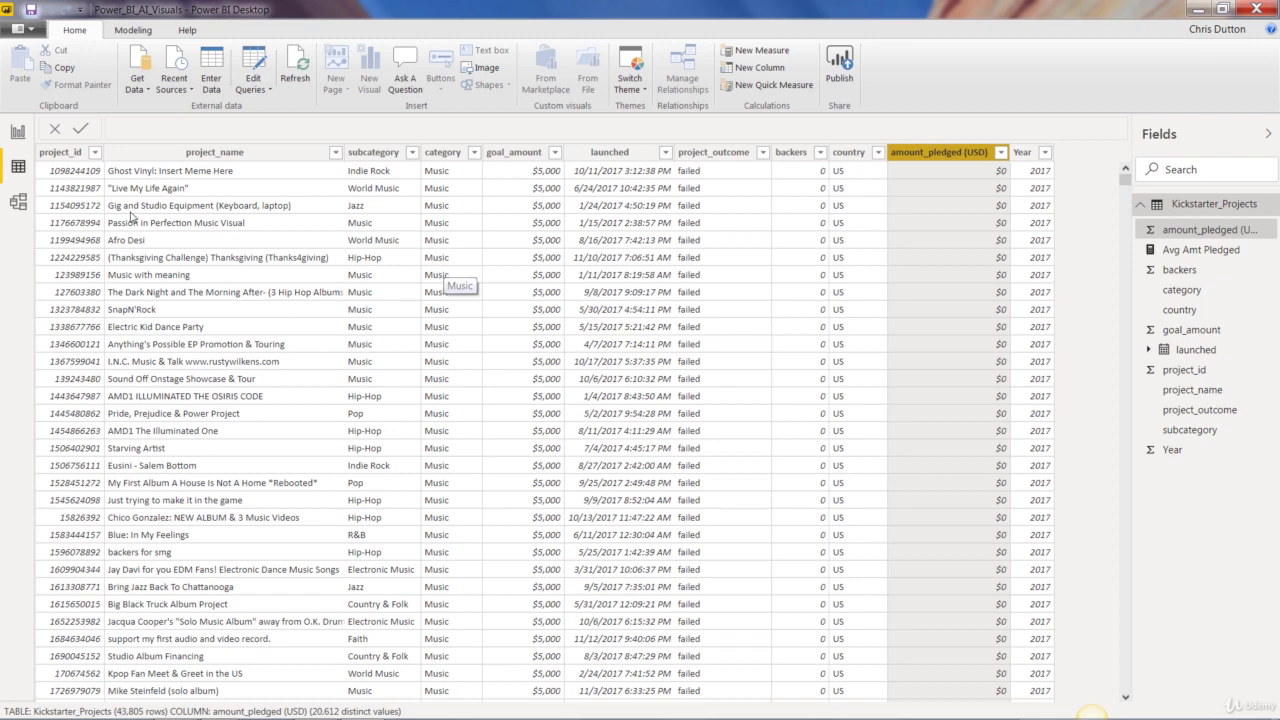
Add a Key influencers visual to the report page and stretch it across most of the canvas
click(21, 138)
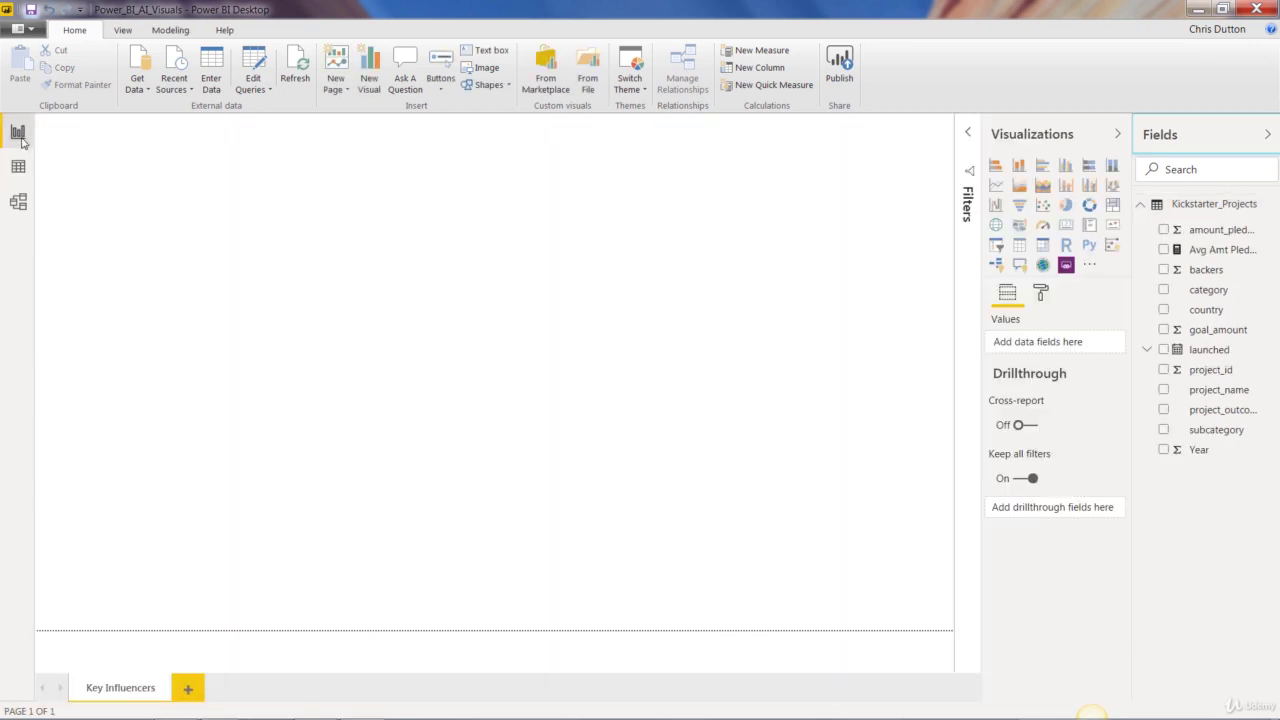
click(1113, 250)
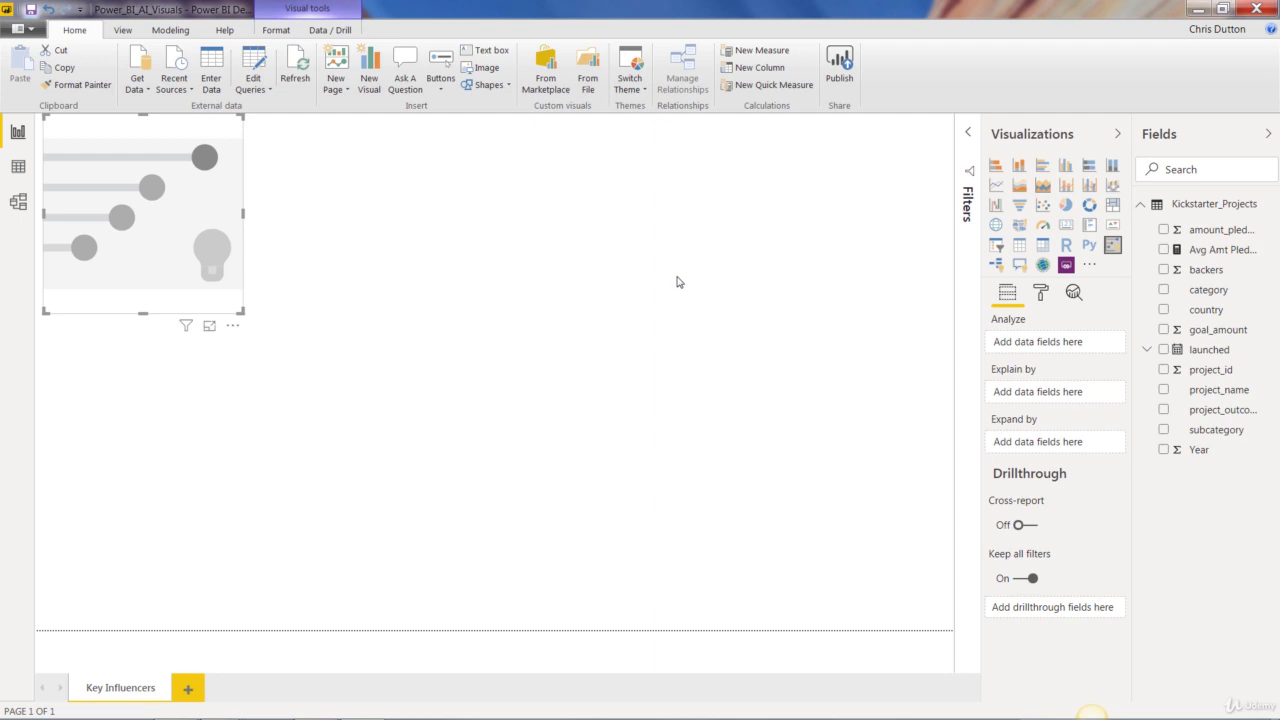
drag(171, 129, 184, 151)
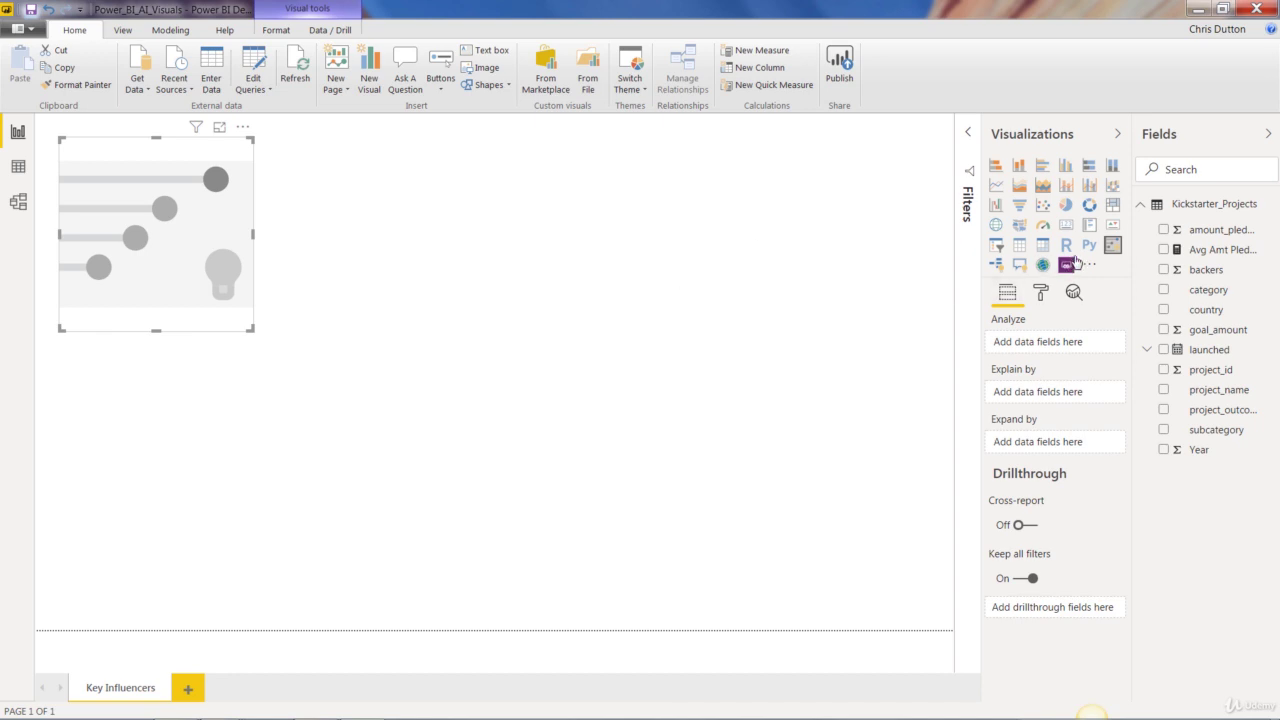
drag(252, 329, 931, 614)
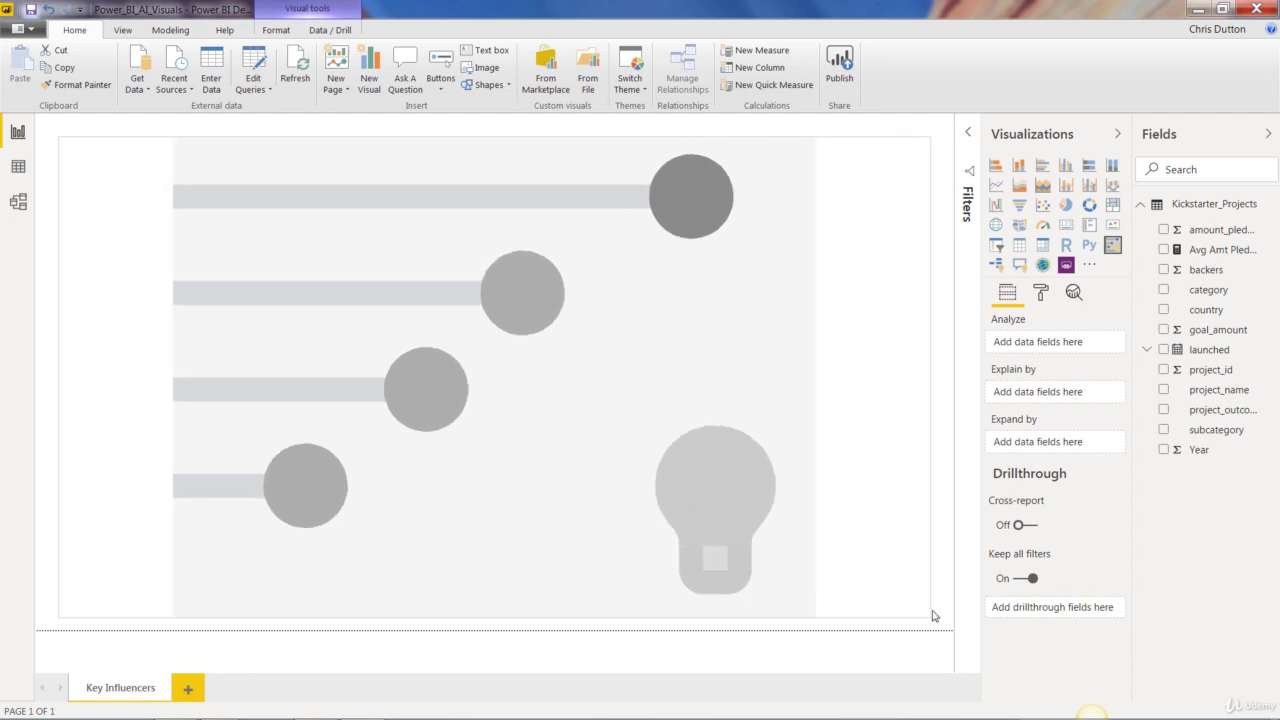
click(933, 613)
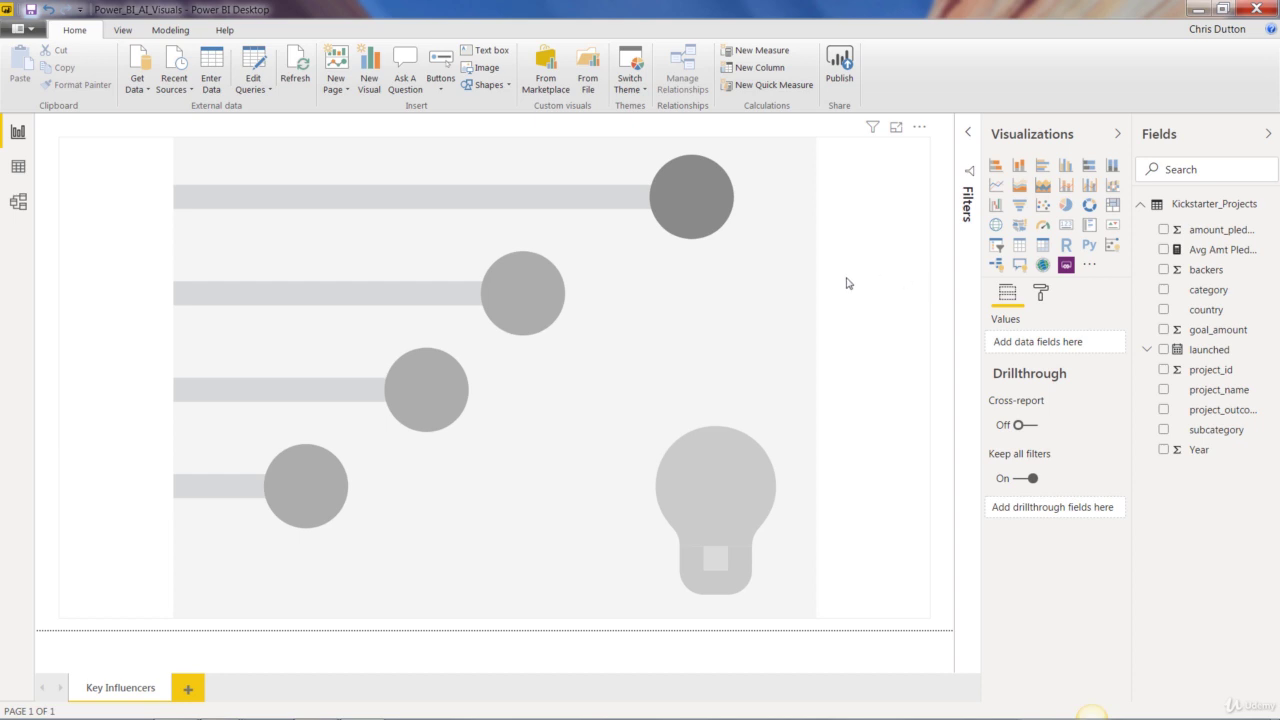
Set the Key influencers visual to analyze project_outcome, targeting the 'successful' value
click(136, 244)
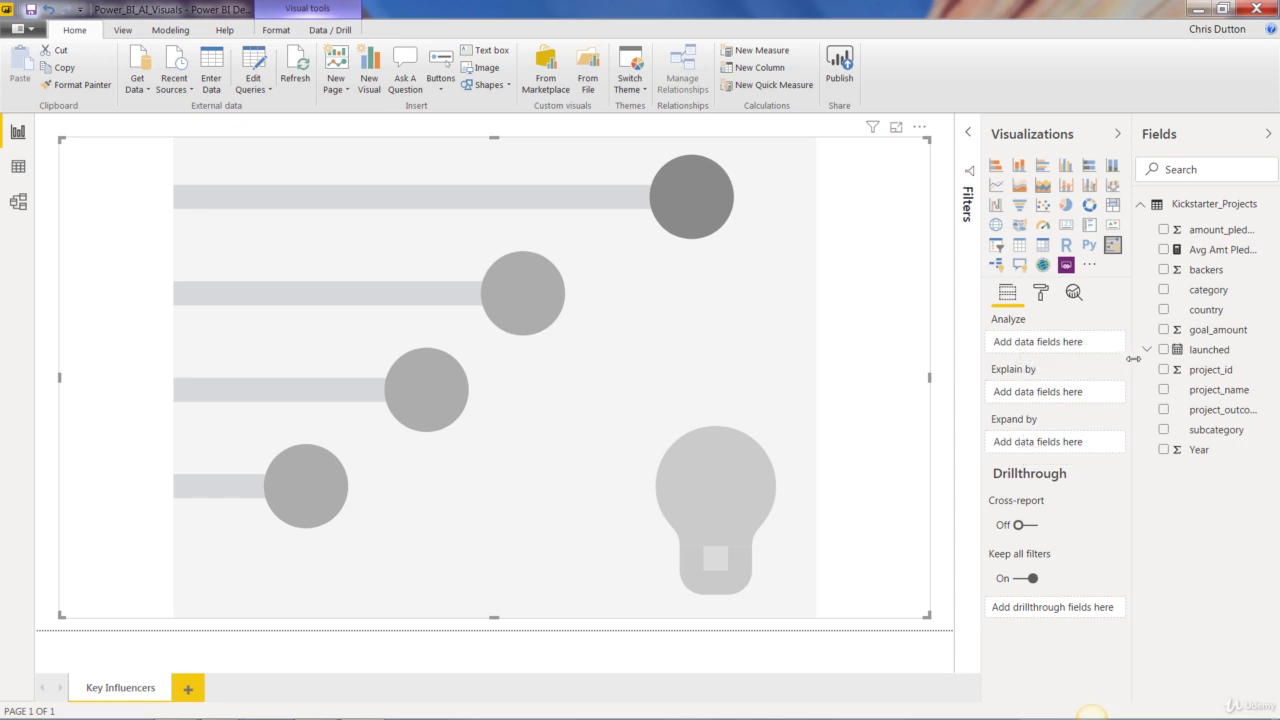
drag(1210, 410, 1063, 350)
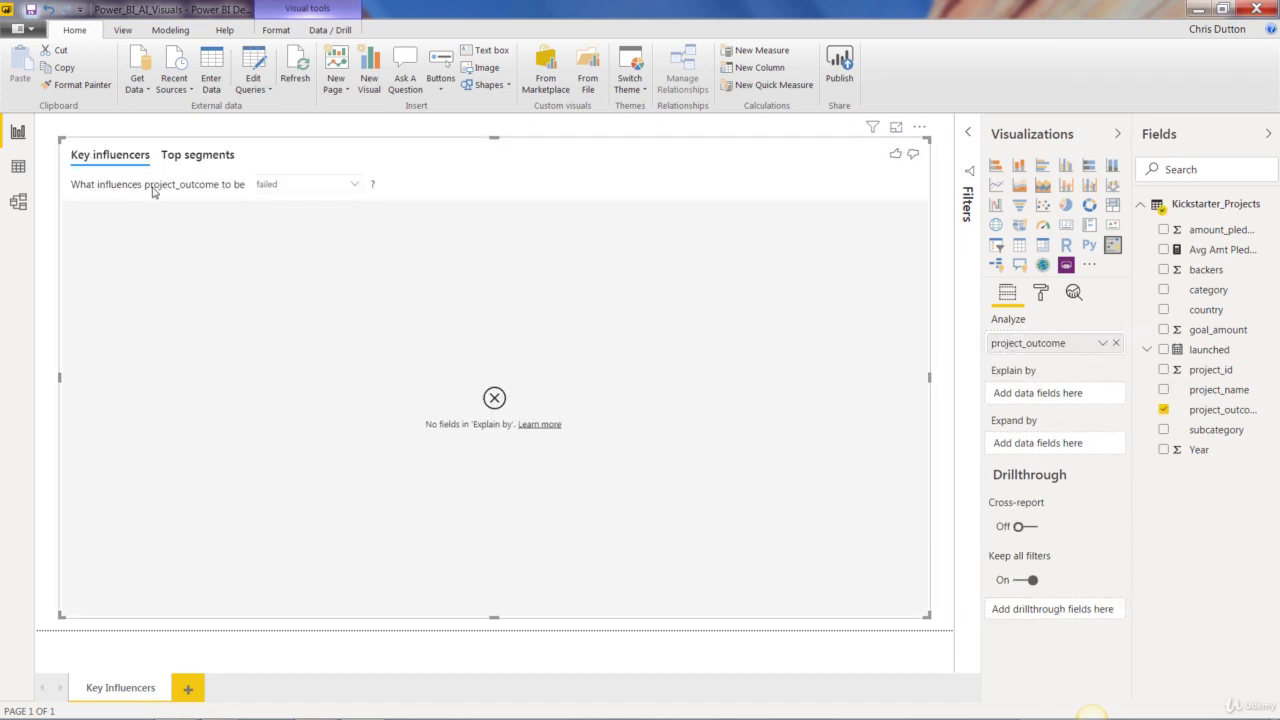
click(351, 186)
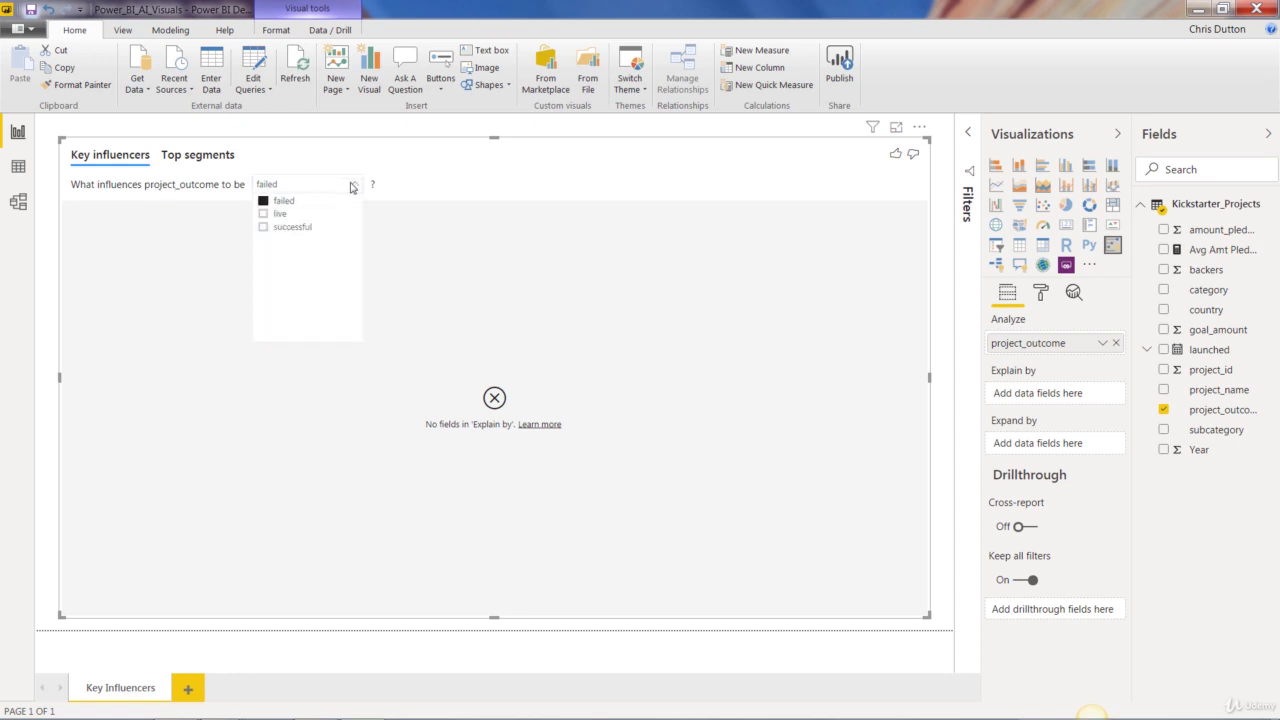
click(263, 228)
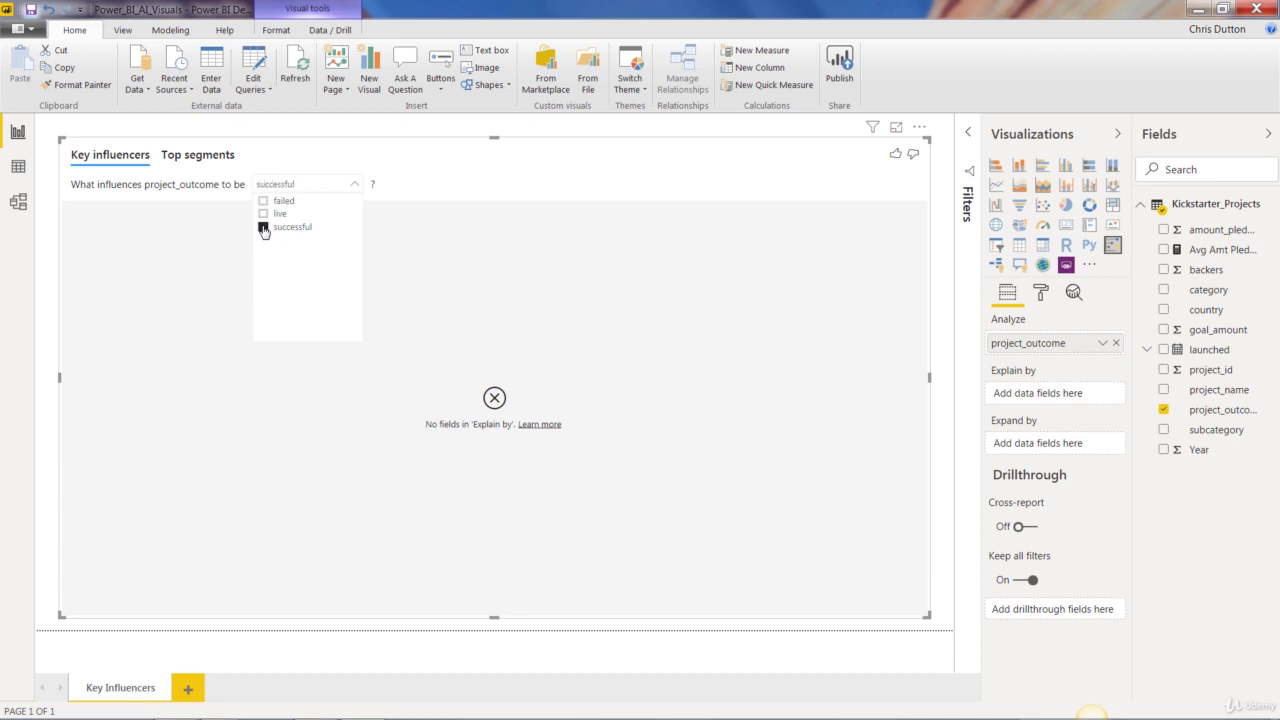
click(437, 177)
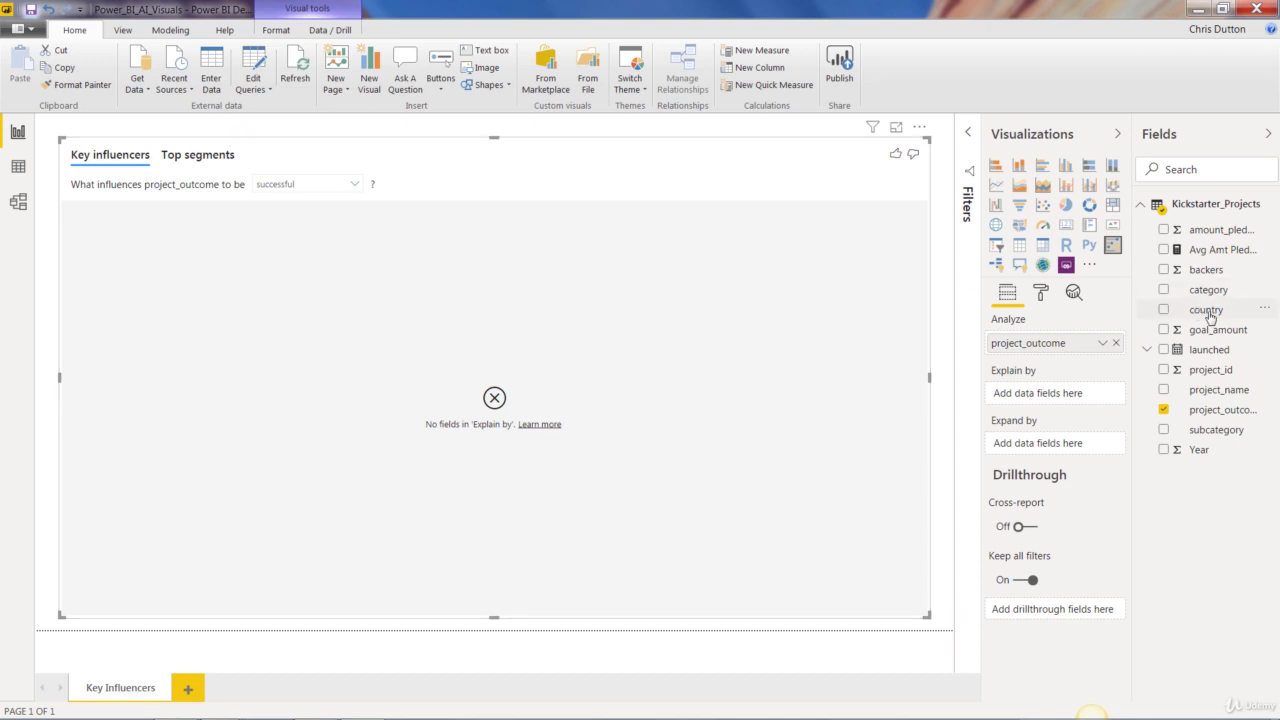
Add country to Explain by and review UK's 1.11x success likelihood versus the 36.24% average
drag(1207, 313, 1059, 396)
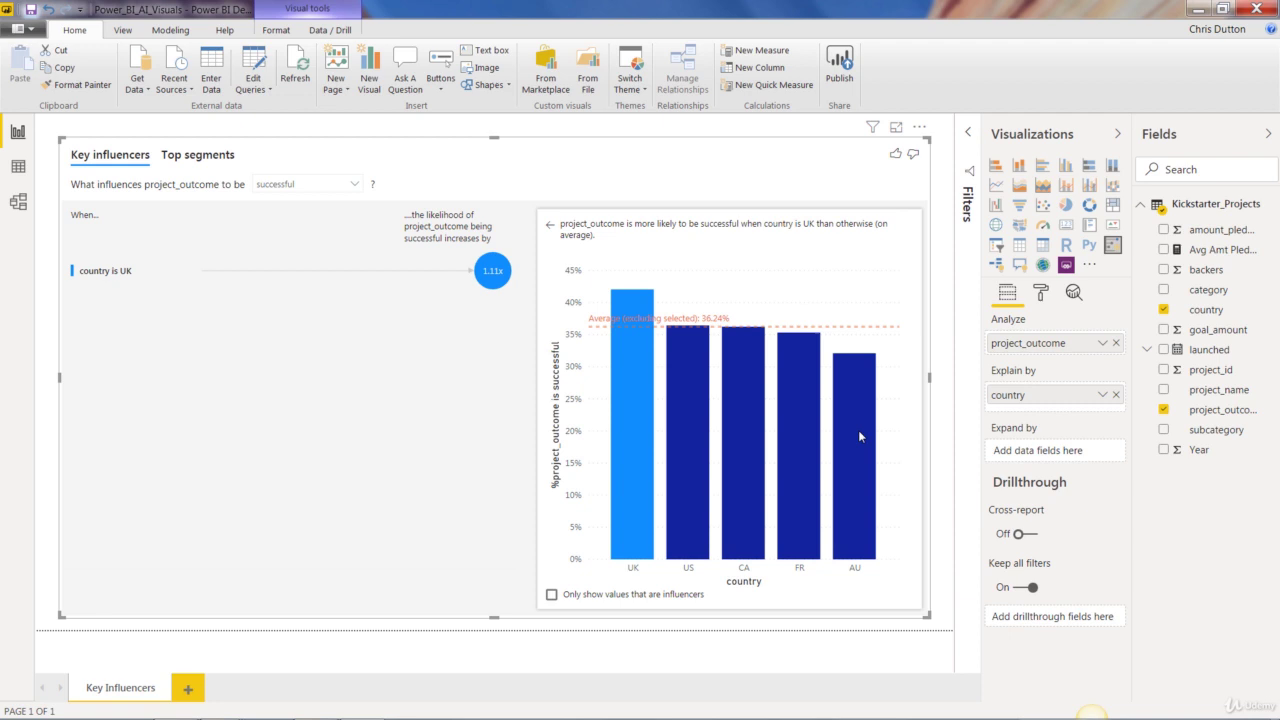
mouse_move(859, 436)
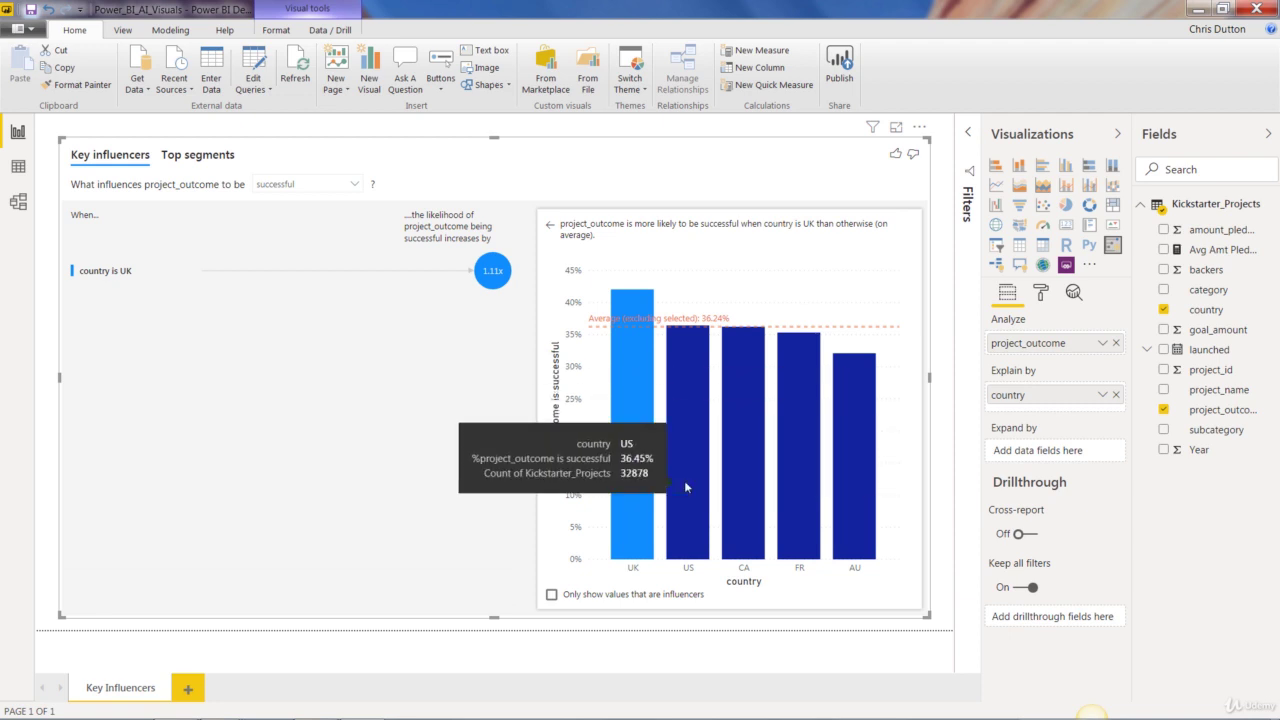
mouse_move(693, 480)
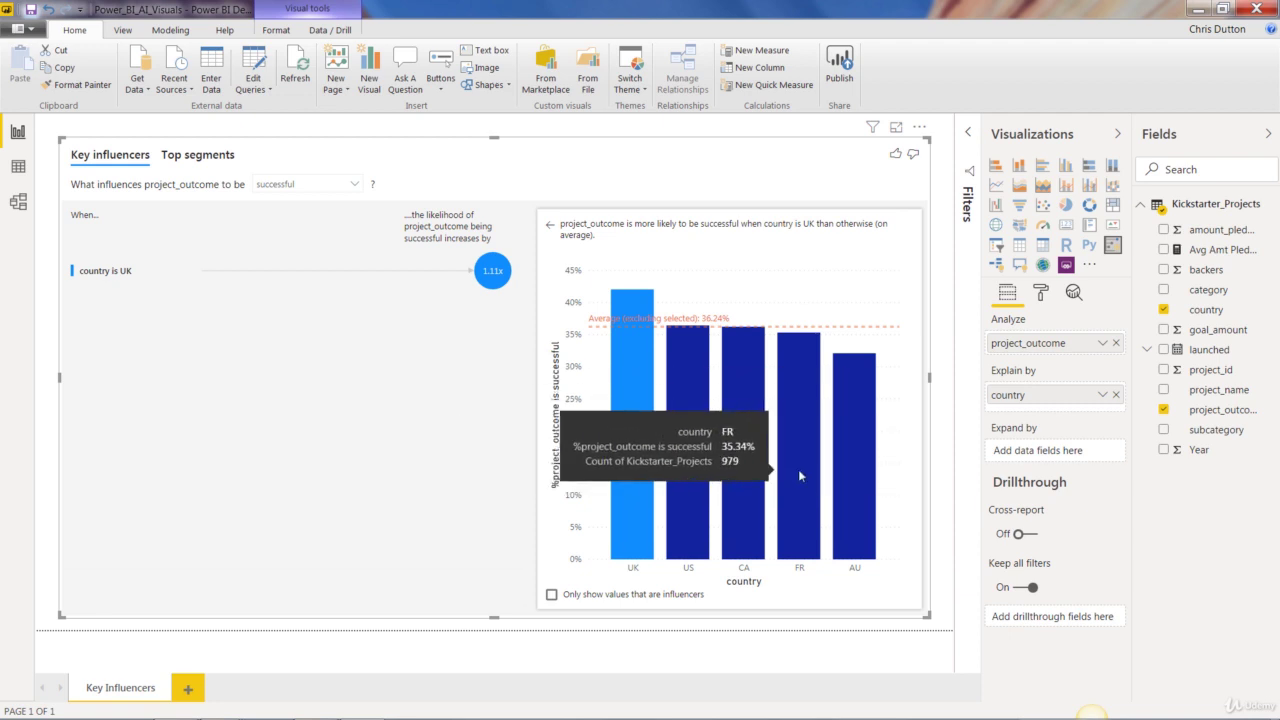
mouse_move(838, 476)
mouse_move(728, 454)
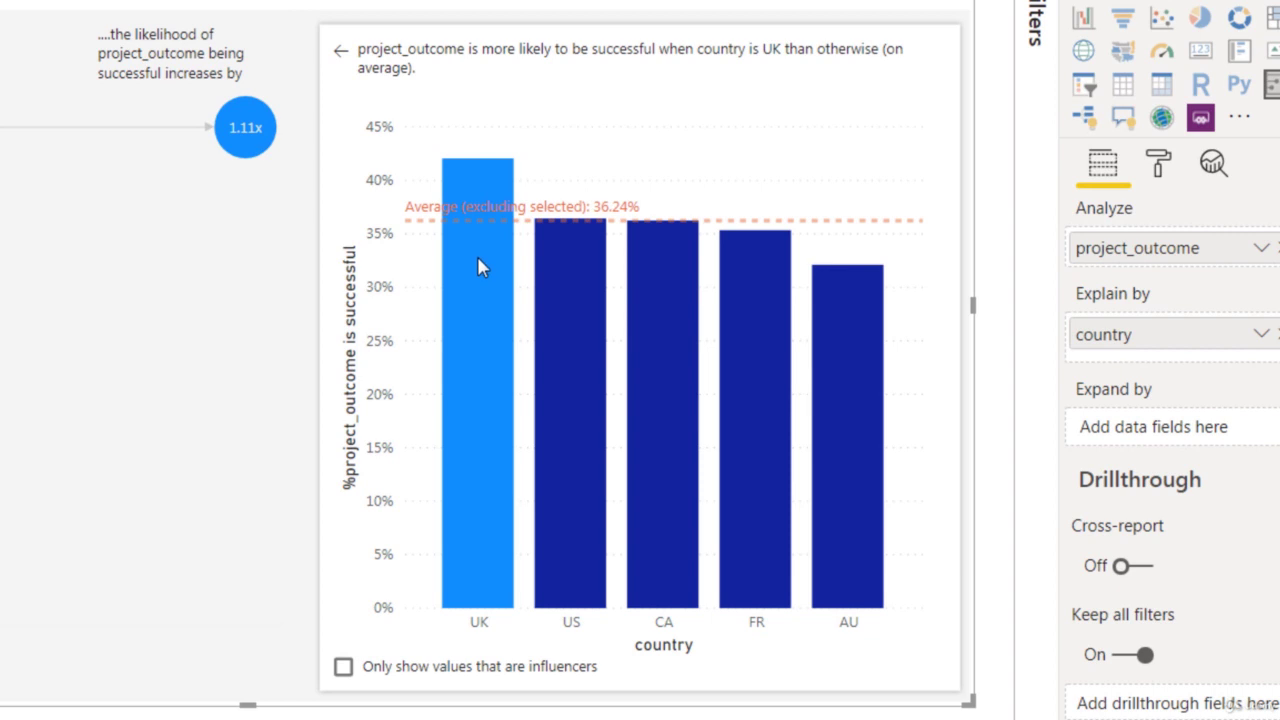
mouse_move(477, 256)
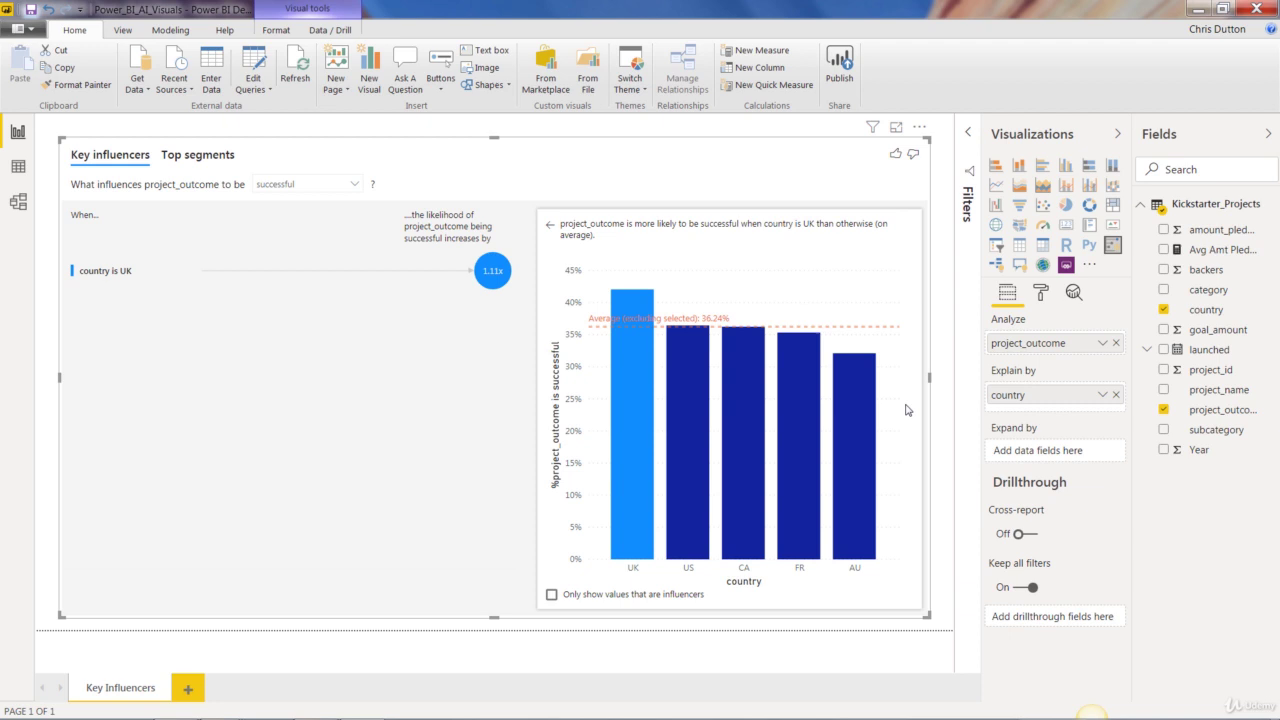
mouse_move(672, 406)
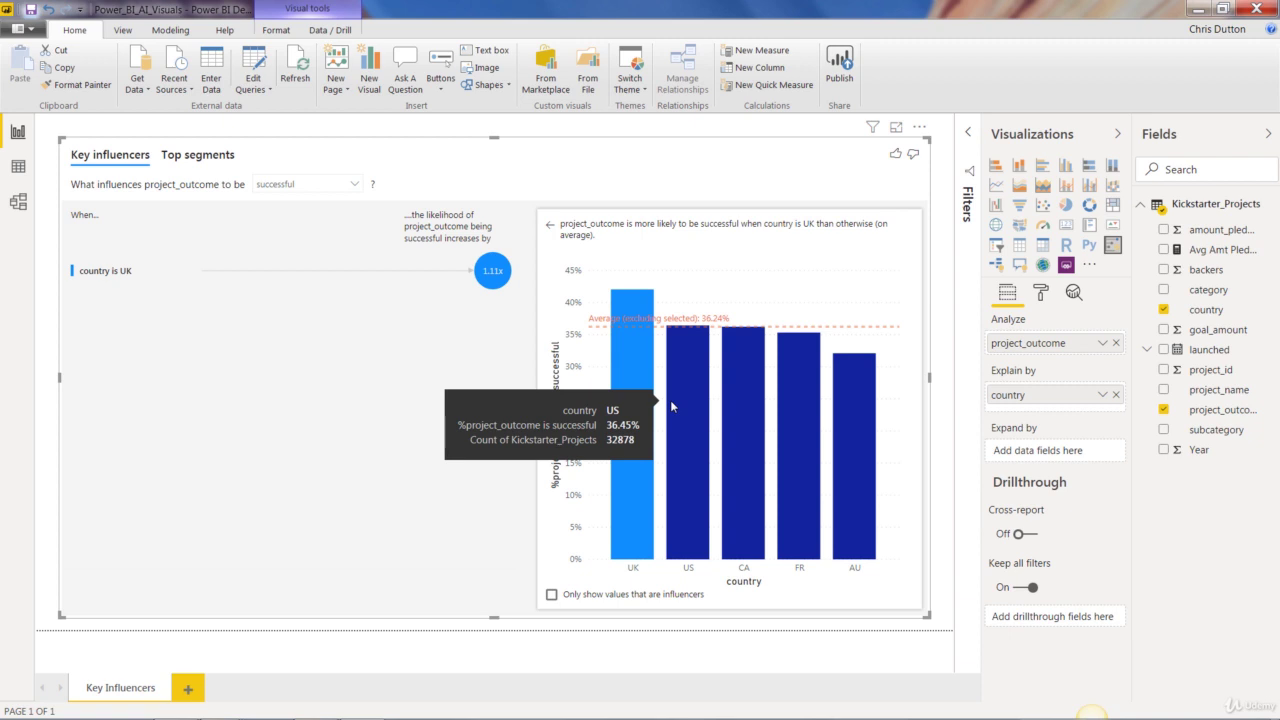
mouse_move(634, 382)
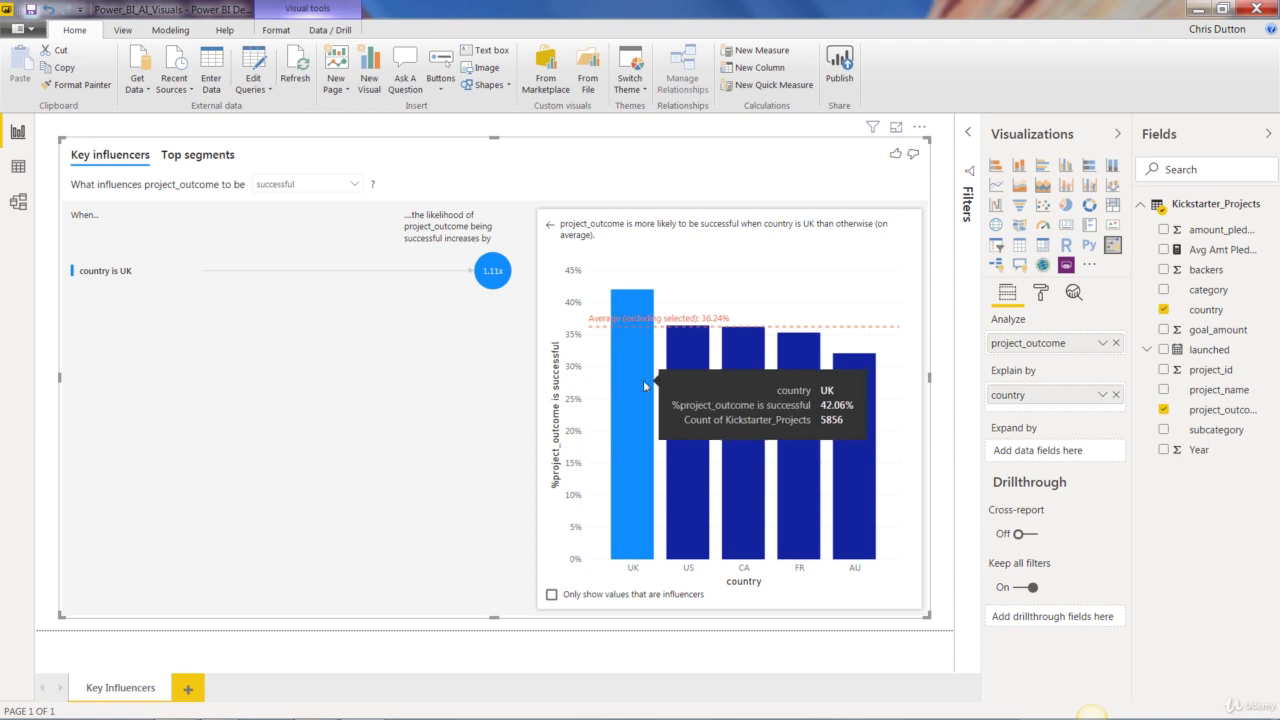
mouse_move(696, 363)
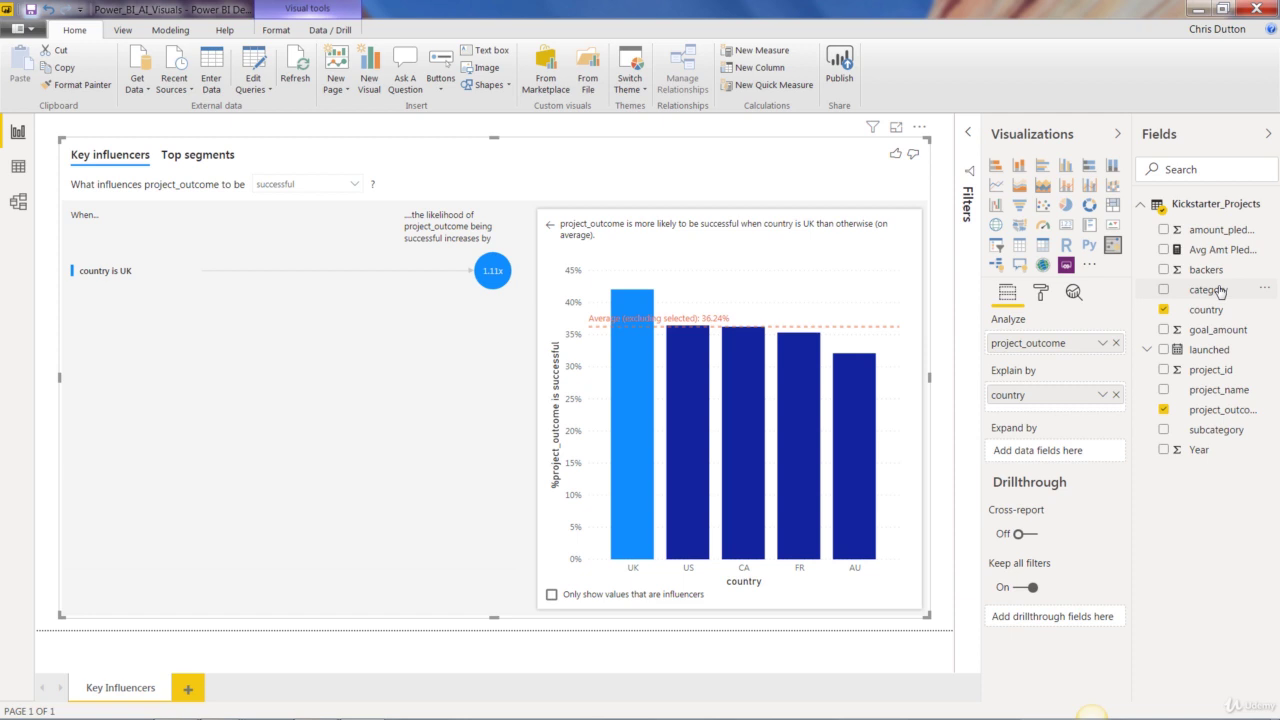
Add category to Explain by and inspect the Comics (1.77x), Dance (1.63x), Theater (1.47x) and Music influencers
drag(1219, 289, 1075, 404)
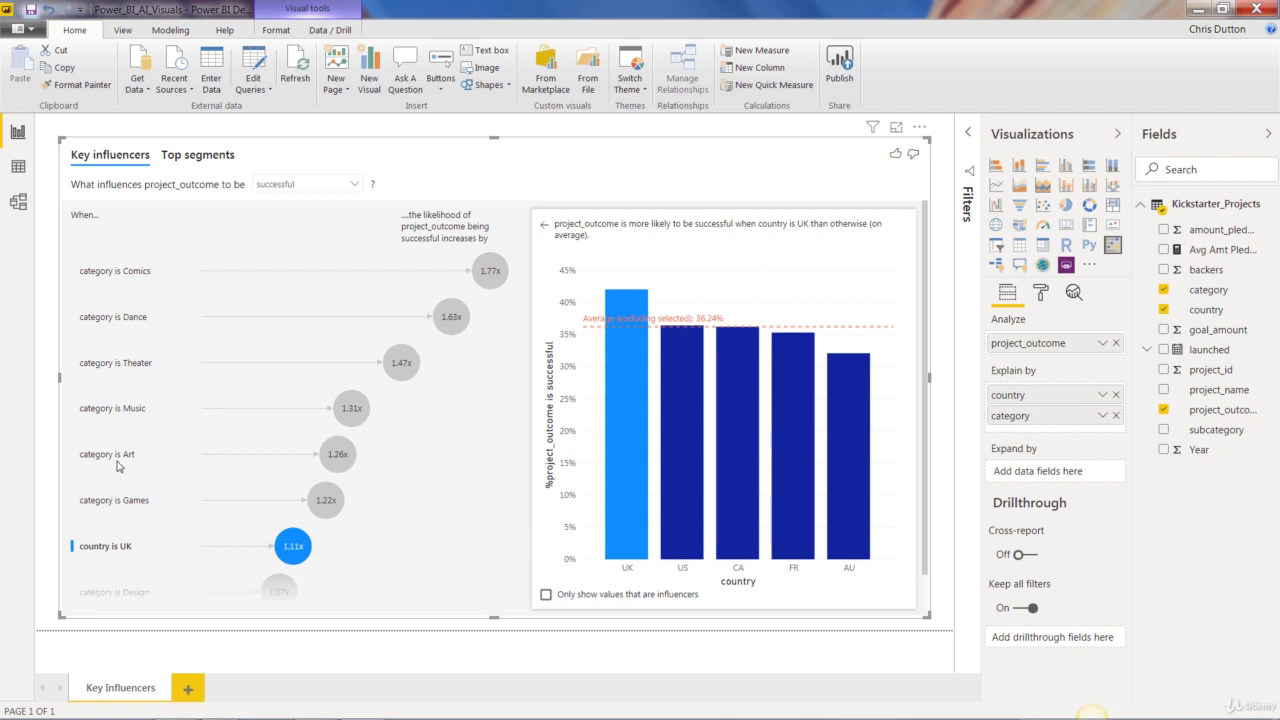
click(122, 277)
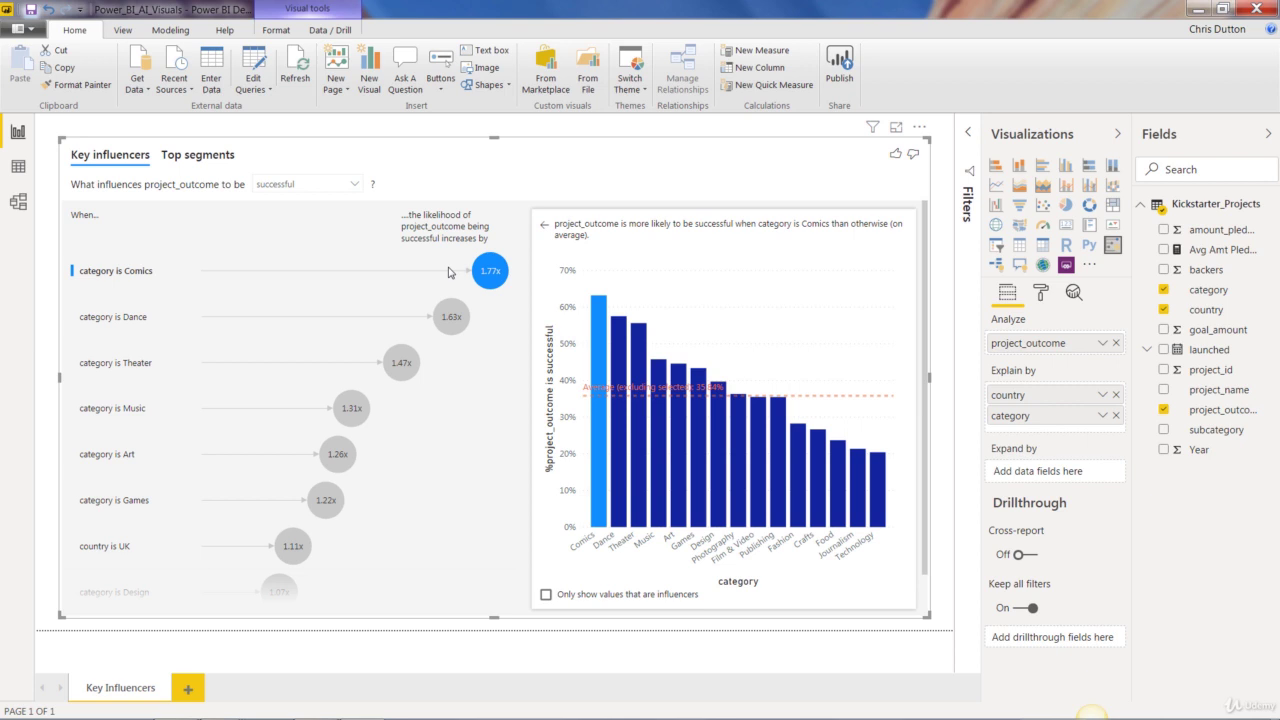
click(450, 318)
click(412, 370)
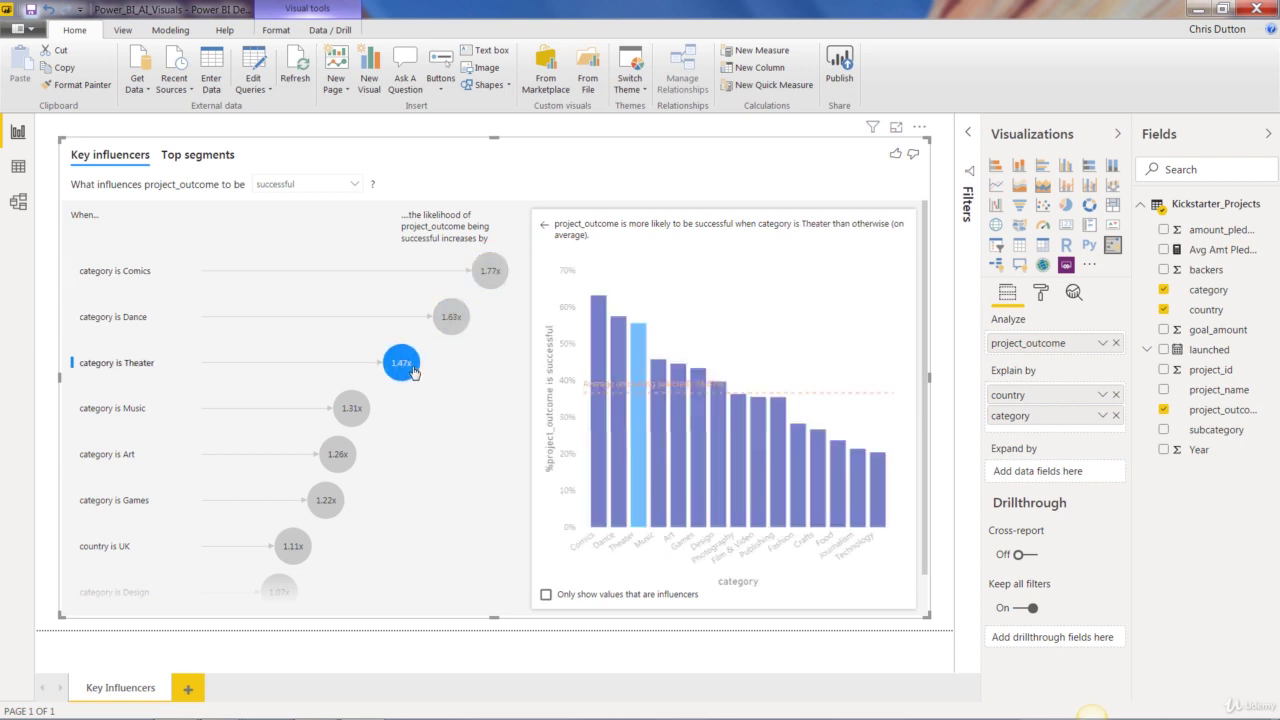
click(354, 410)
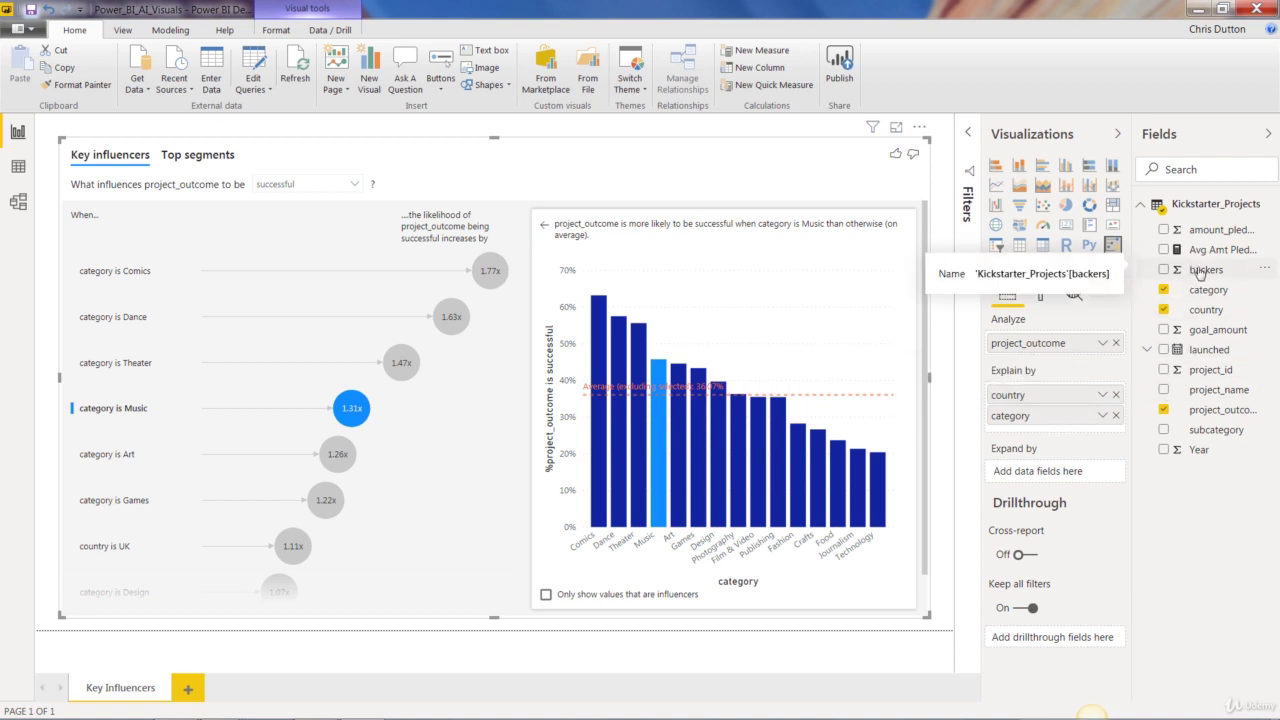
Add backers and amount_pledged to Explain by, making pledges over $4,968 the top influencer at 3.76x
drag(1195, 270, 1060, 436)
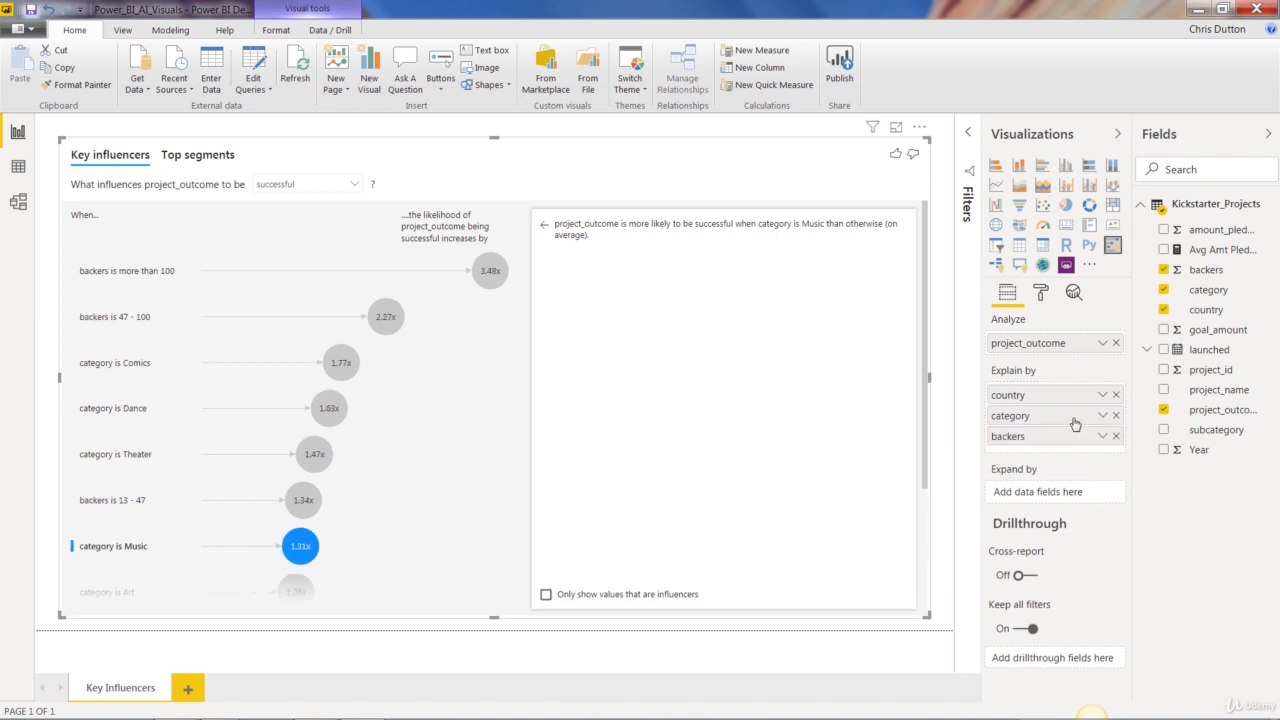
drag(1206, 234, 1078, 440)
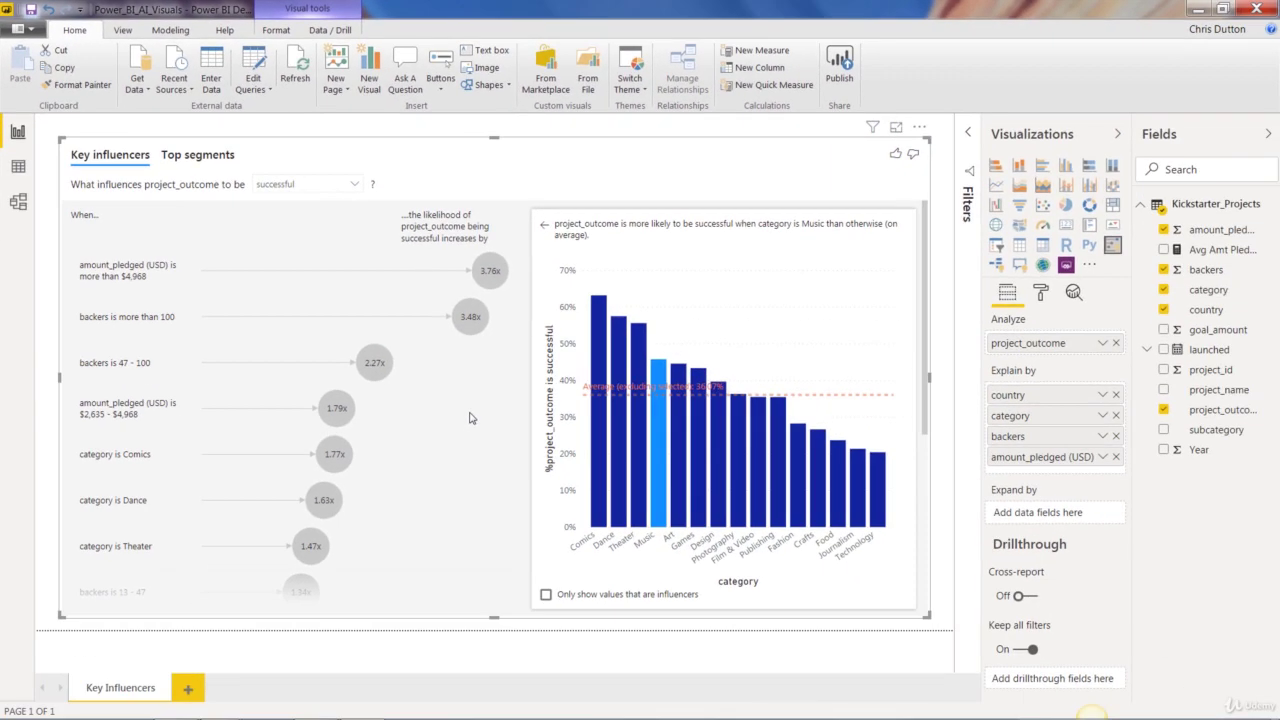
Inspect the 'amount_pledged more than $4,968' influencer's success rates across pledge bins against the 22.14% average
click(114, 276)
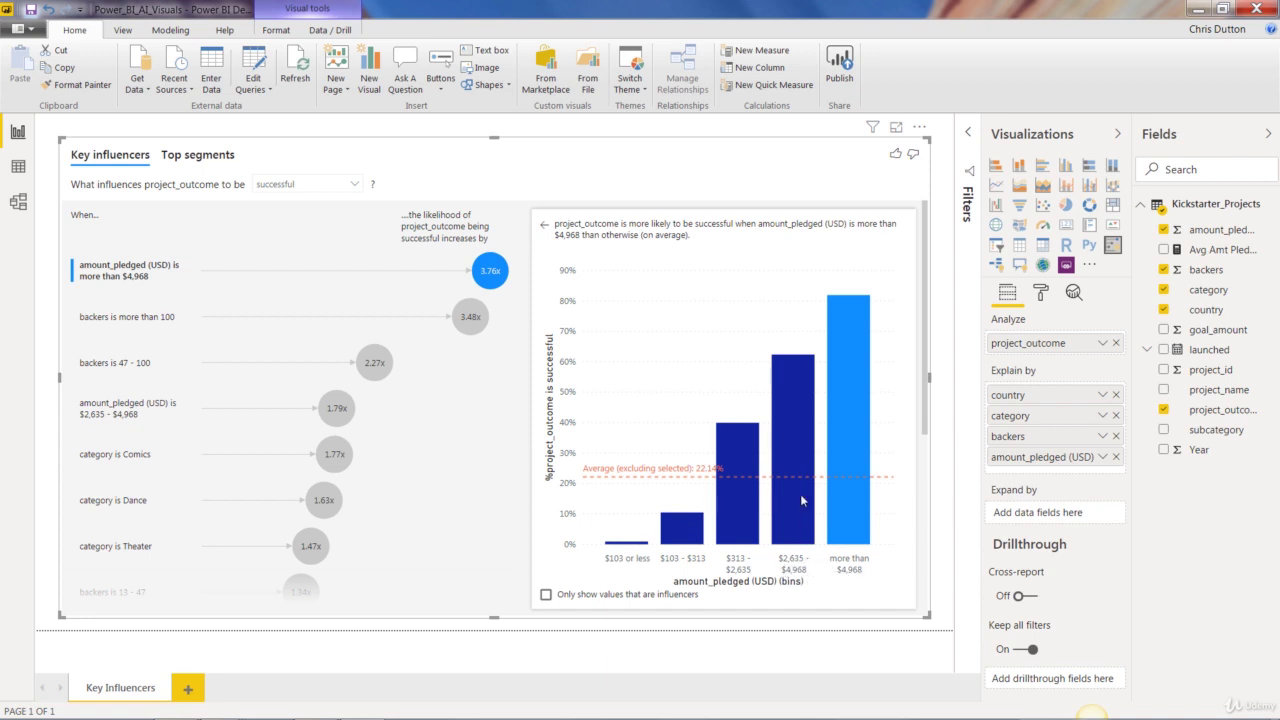
mouse_move(800, 442)
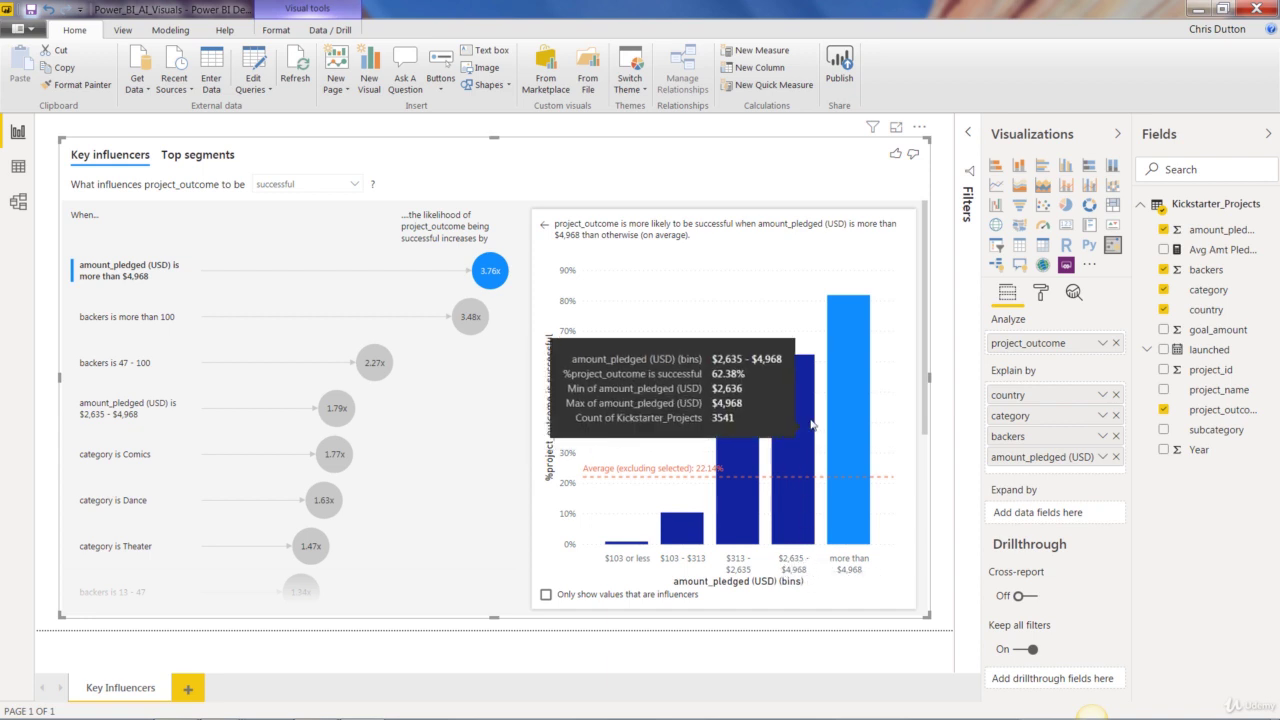
mouse_move(843, 470)
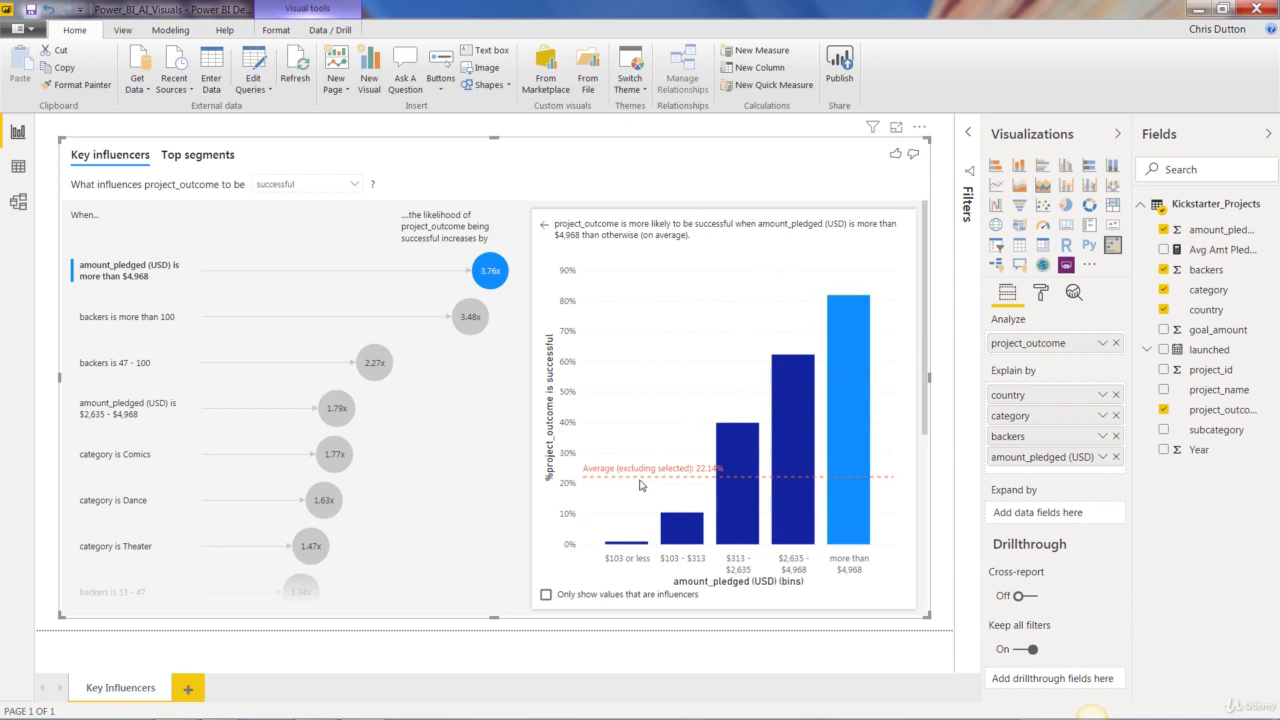
mouse_move(834, 315)
mouse_move(491, 276)
mouse_move(474, 323)
mouse_move(324, 503)
Turn on Enable counts in the visual's Analysis format settings with count type Relative
click(1040, 292)
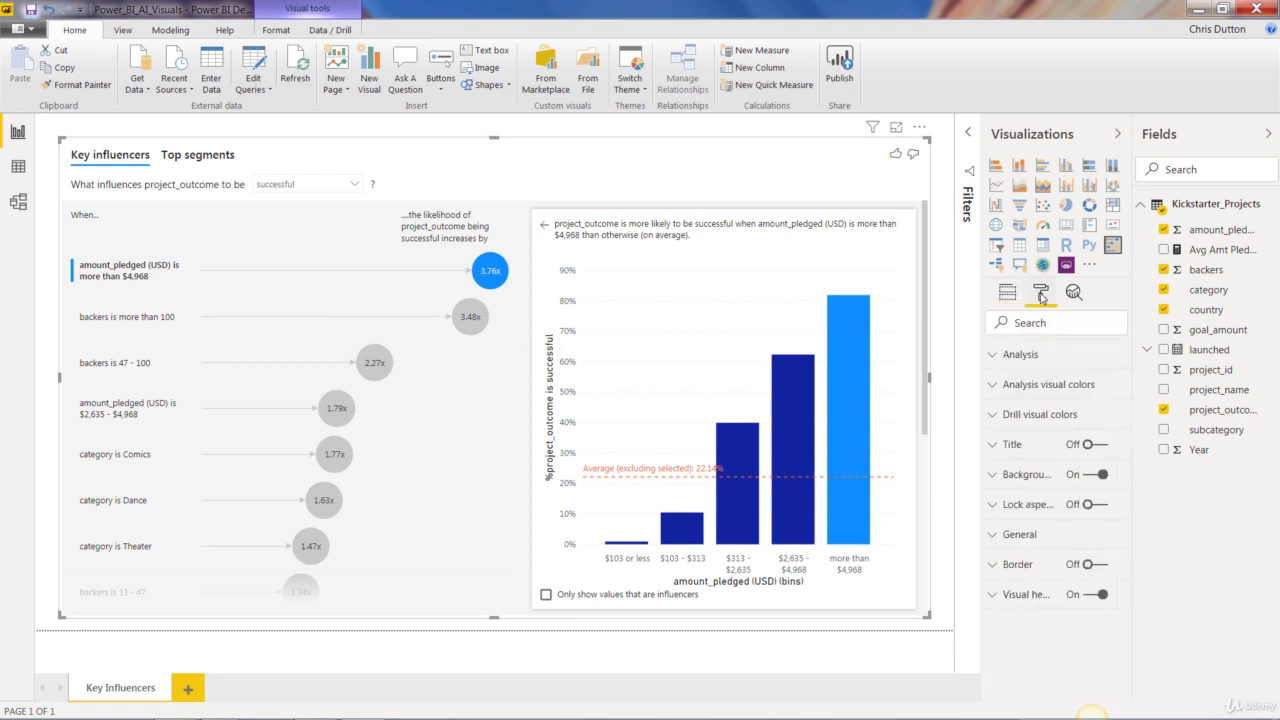
click(996, 358)
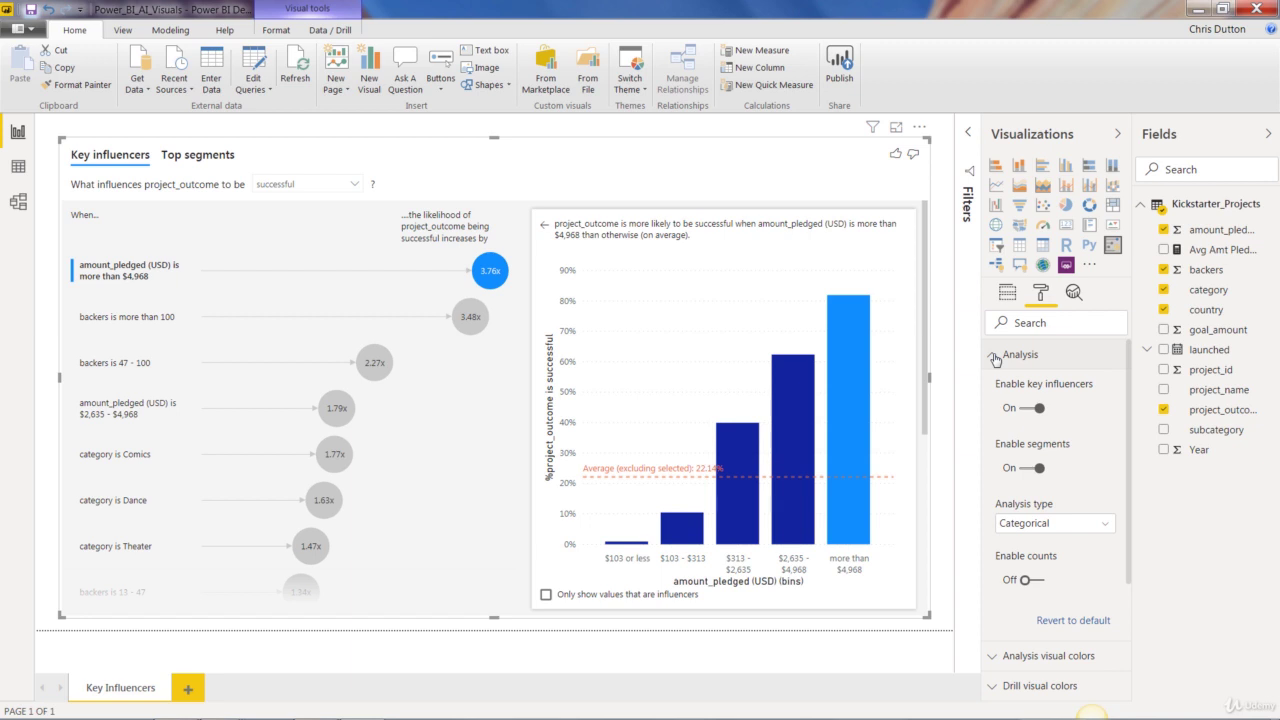
scroll(1072, 459, down, 1)
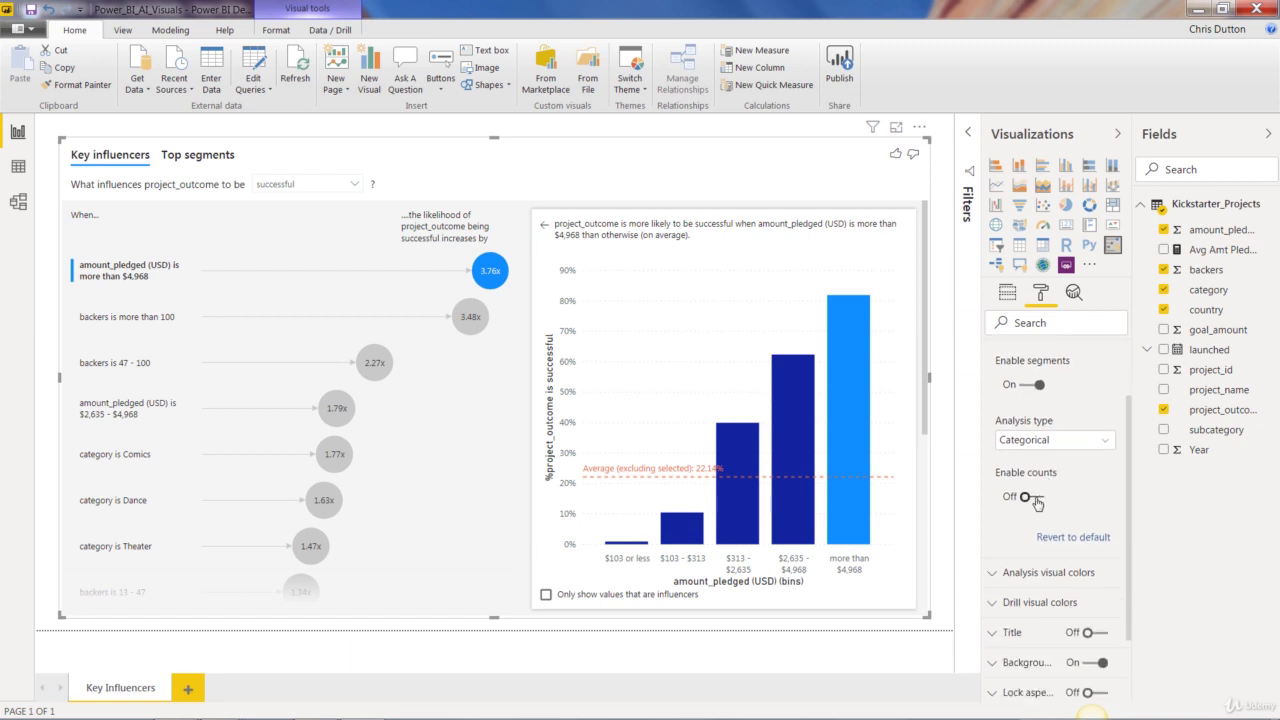
click(1035, 500)
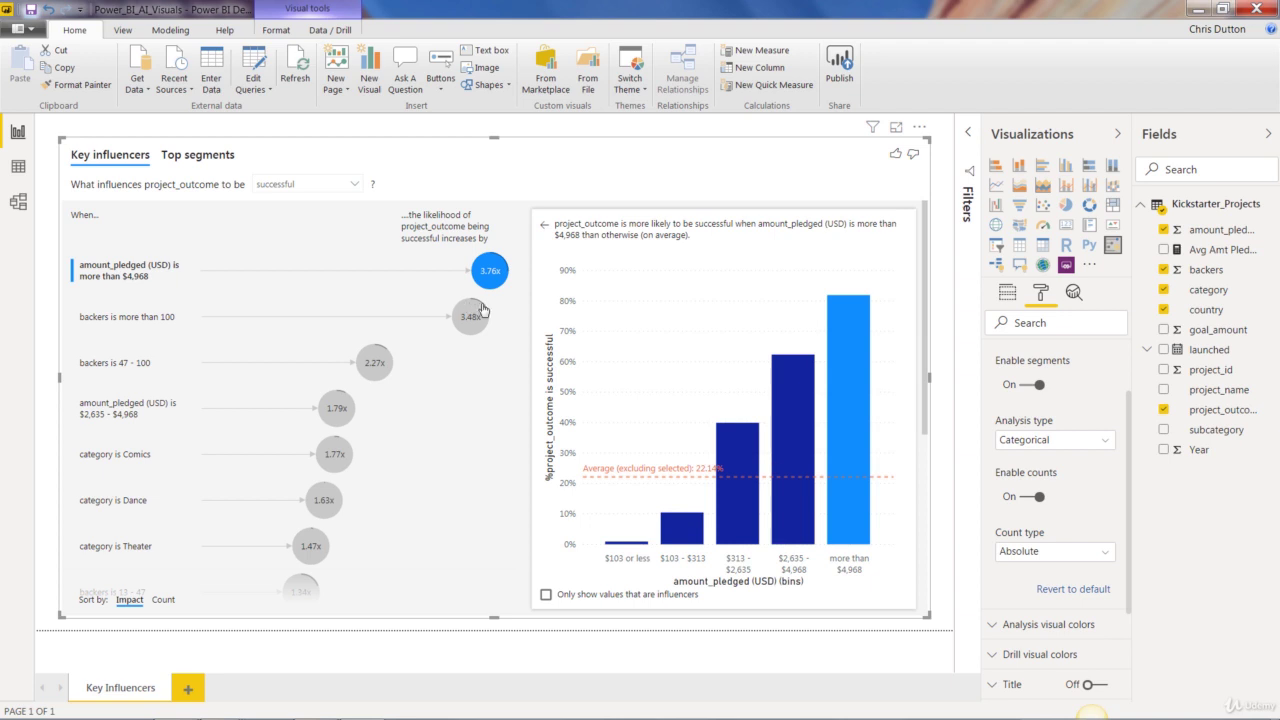
click(1060, 552)
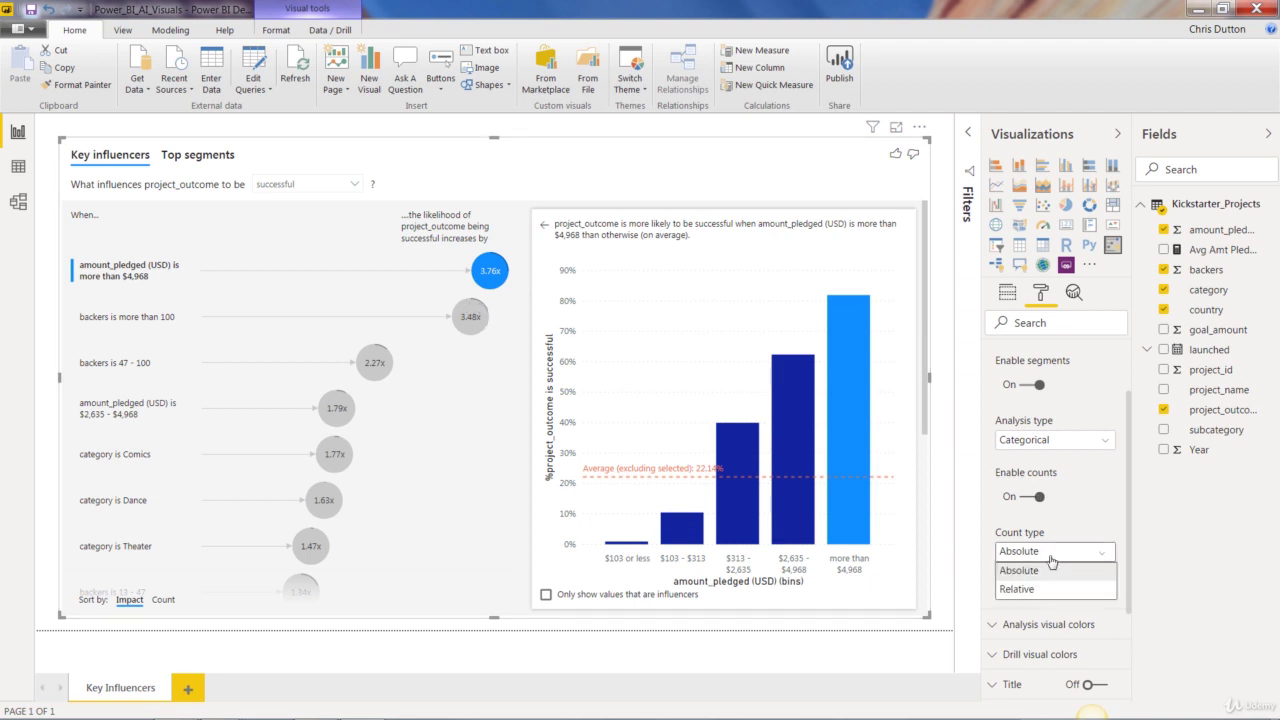
click(1034, 591)
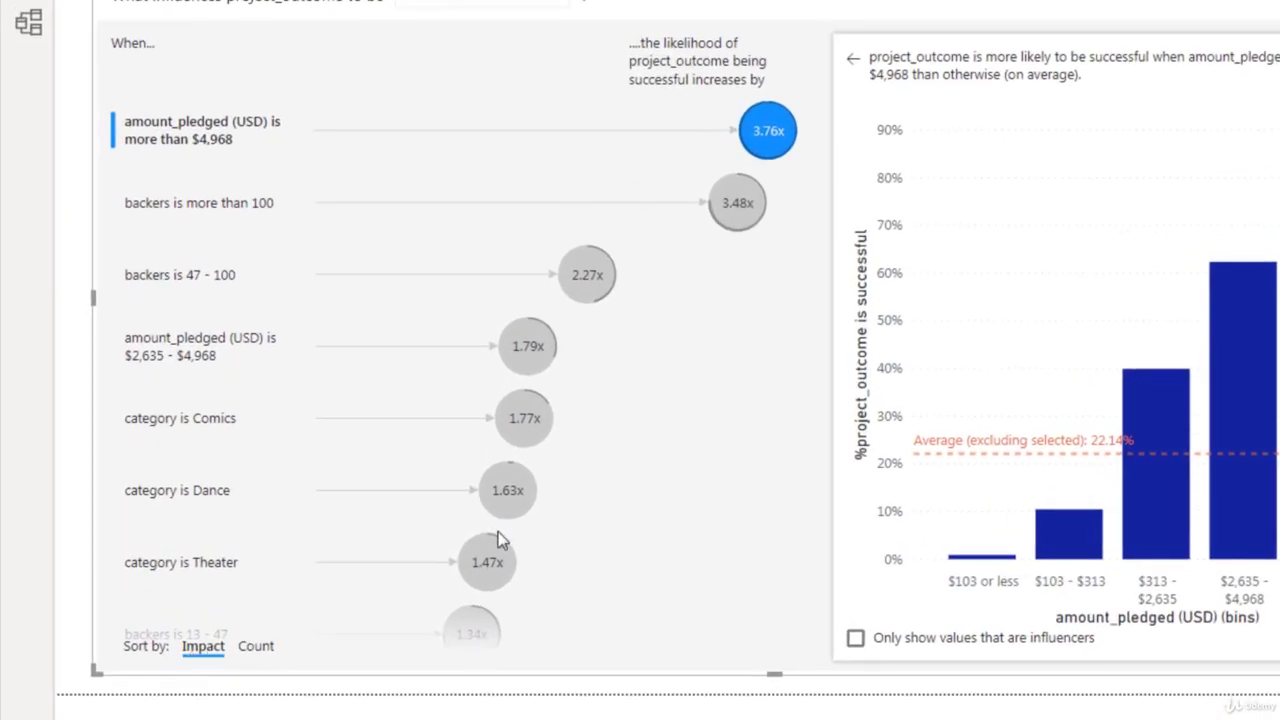
Sort the influencer list by Count rather than Impact
click(254, 647)
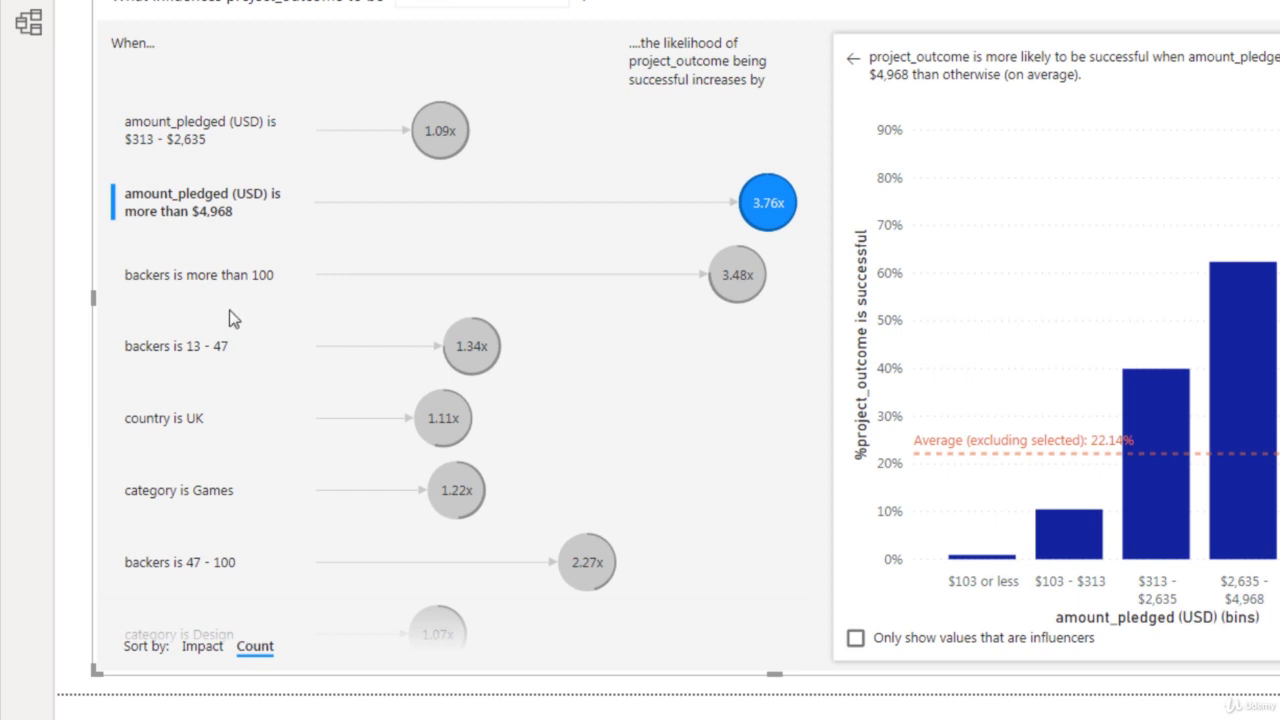
mouse_move(438, 138)
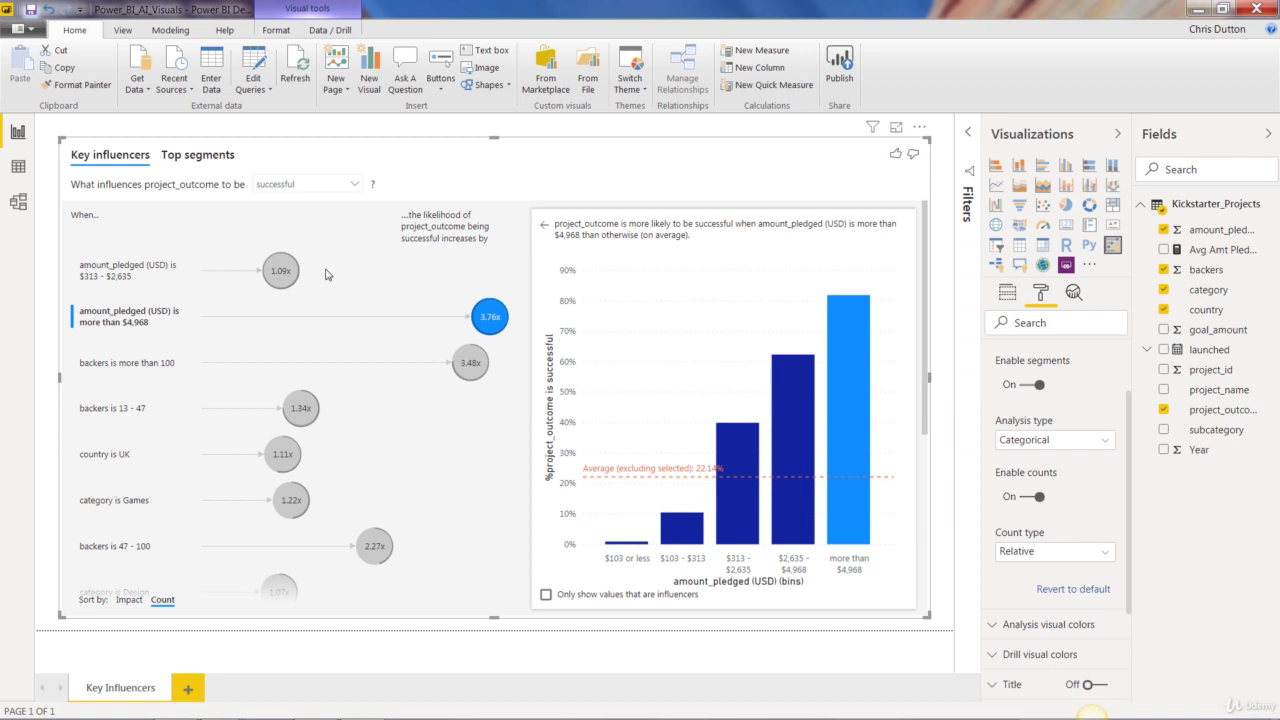
Show the Top segments view, led by an 88.5% successful segment with population 6393
click(212, 157)
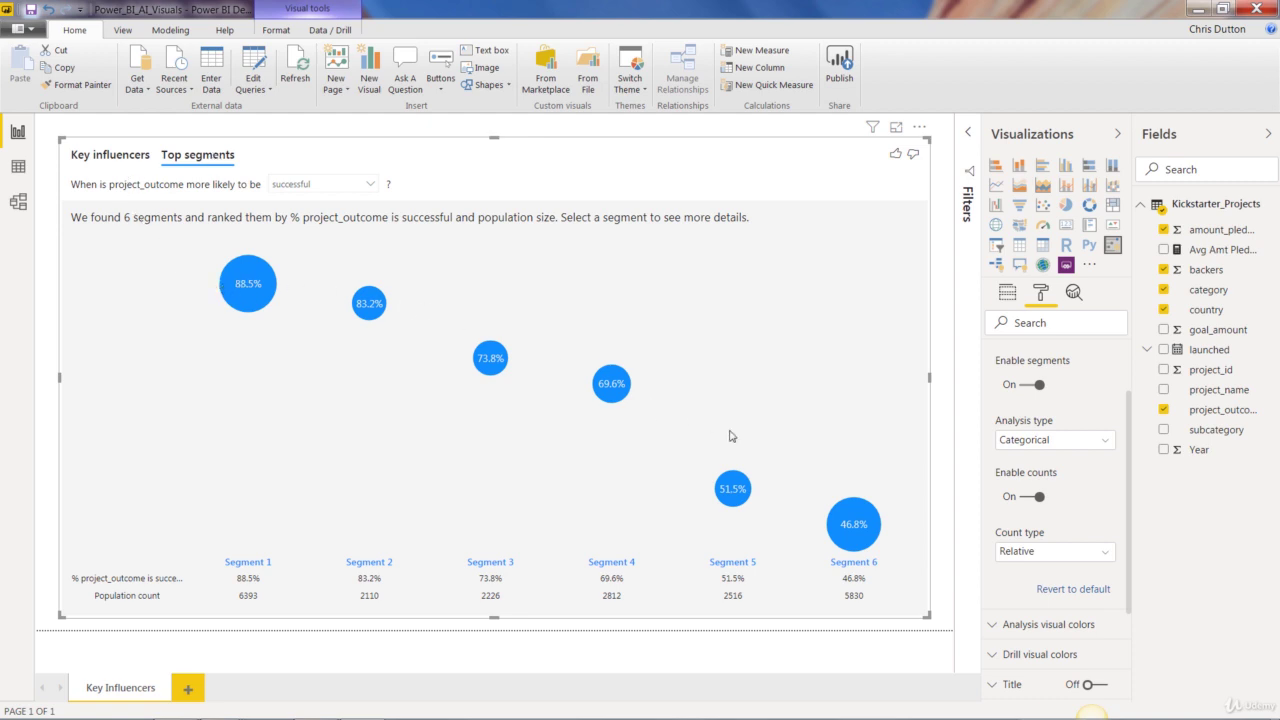
Inspect segments 1 through 4 (83.2%, 73.8%, 69.6% success), then return to the Key influencers list
click(236, 296)
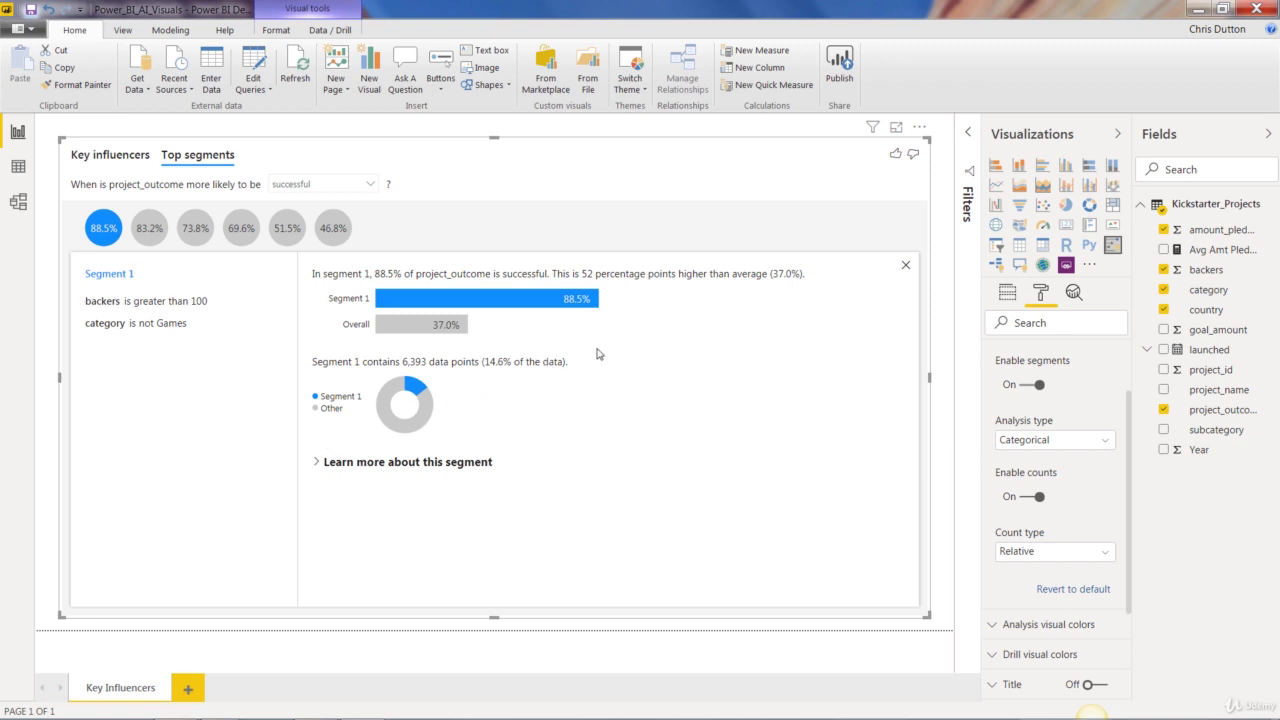
click(153, 228)
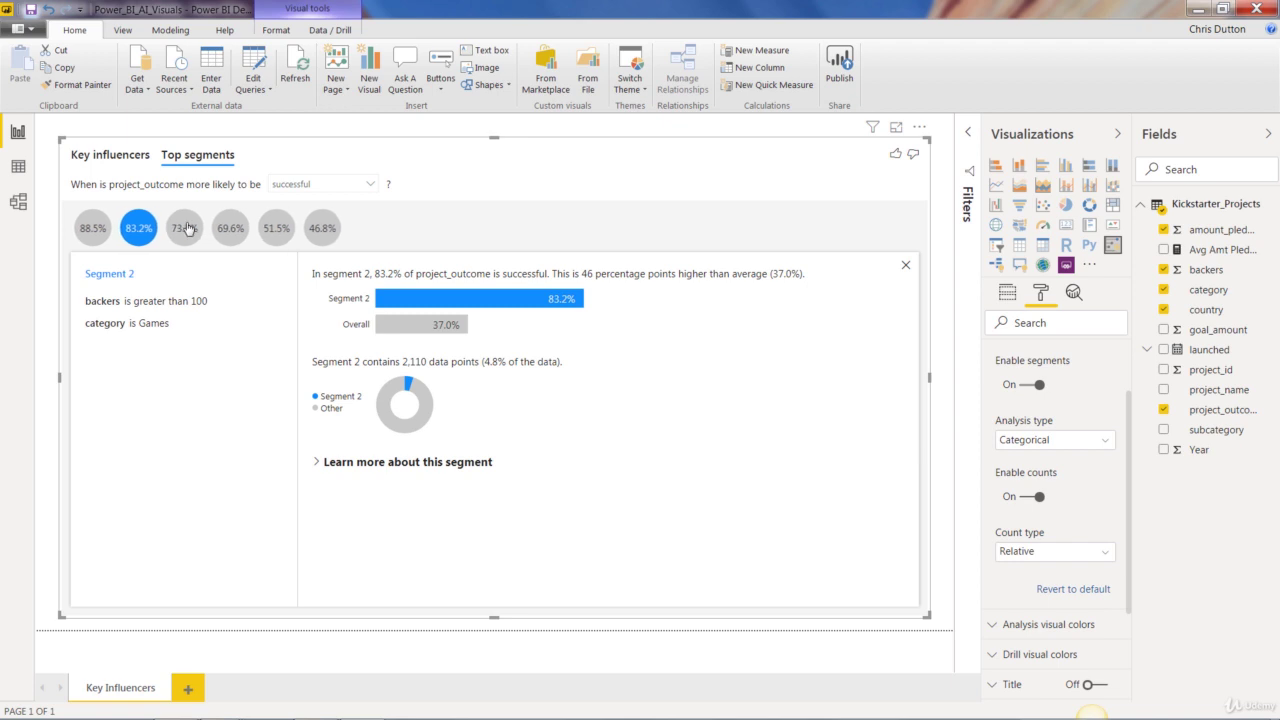
click(187, 228)
click(232, 228)
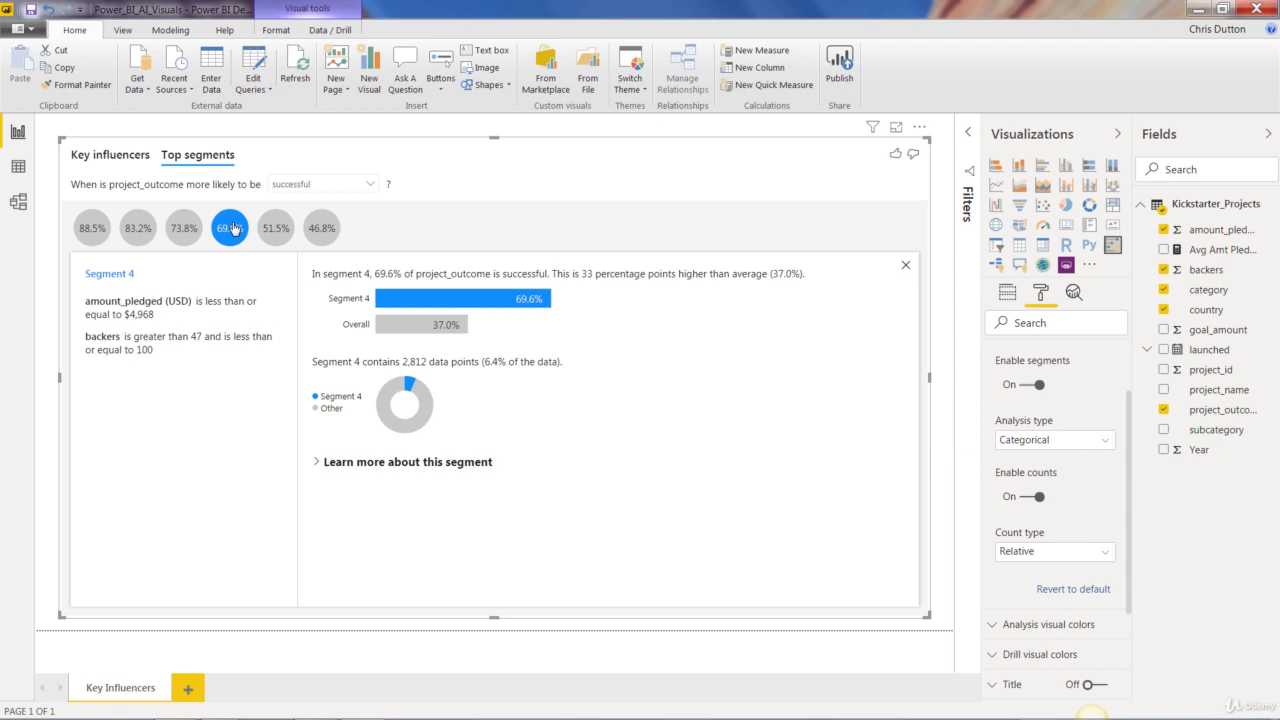
click(117, 158)
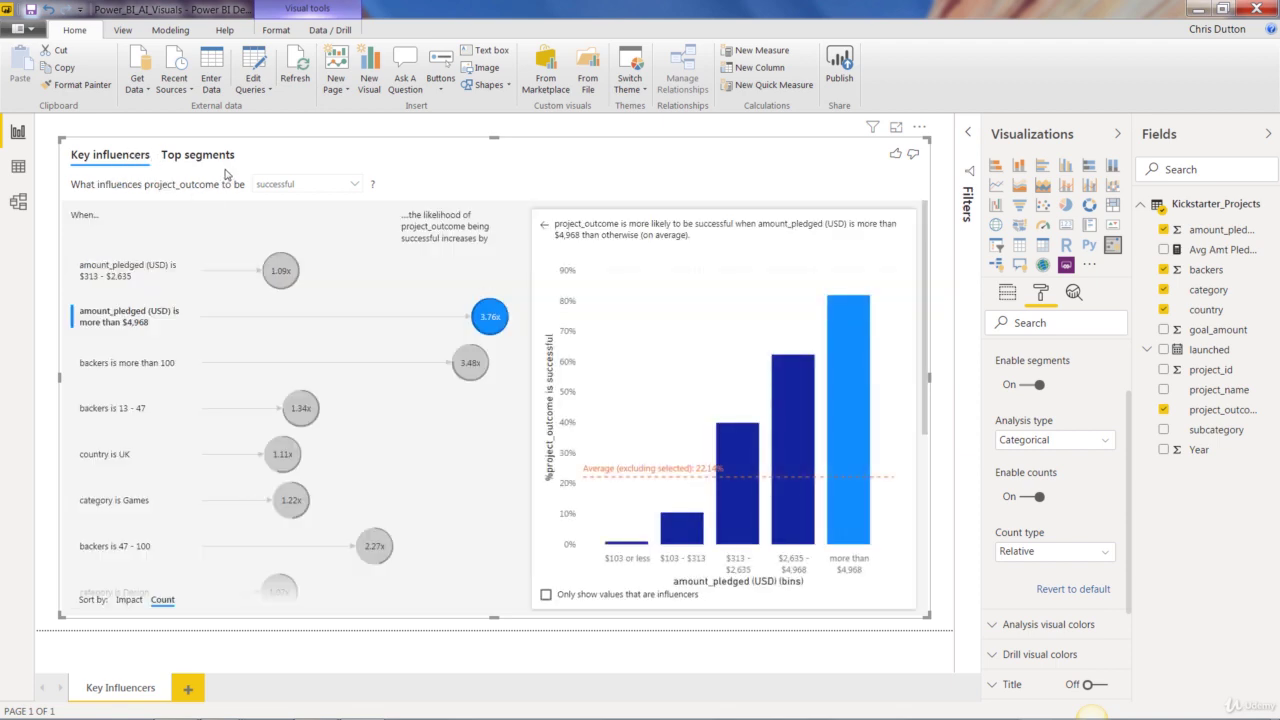